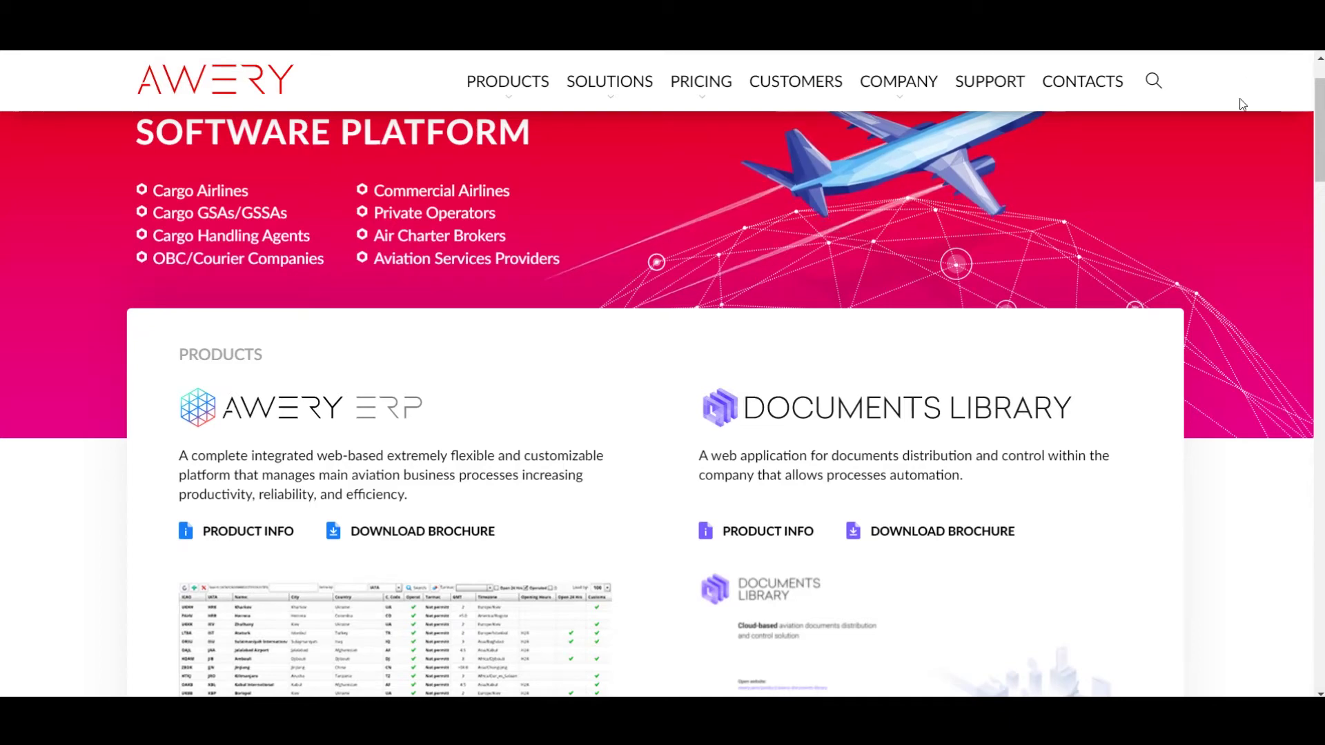
# - Scroll down through the Awery homepage, then return to the top of the page
pyautogui.scroll(-3, 1227, 225)
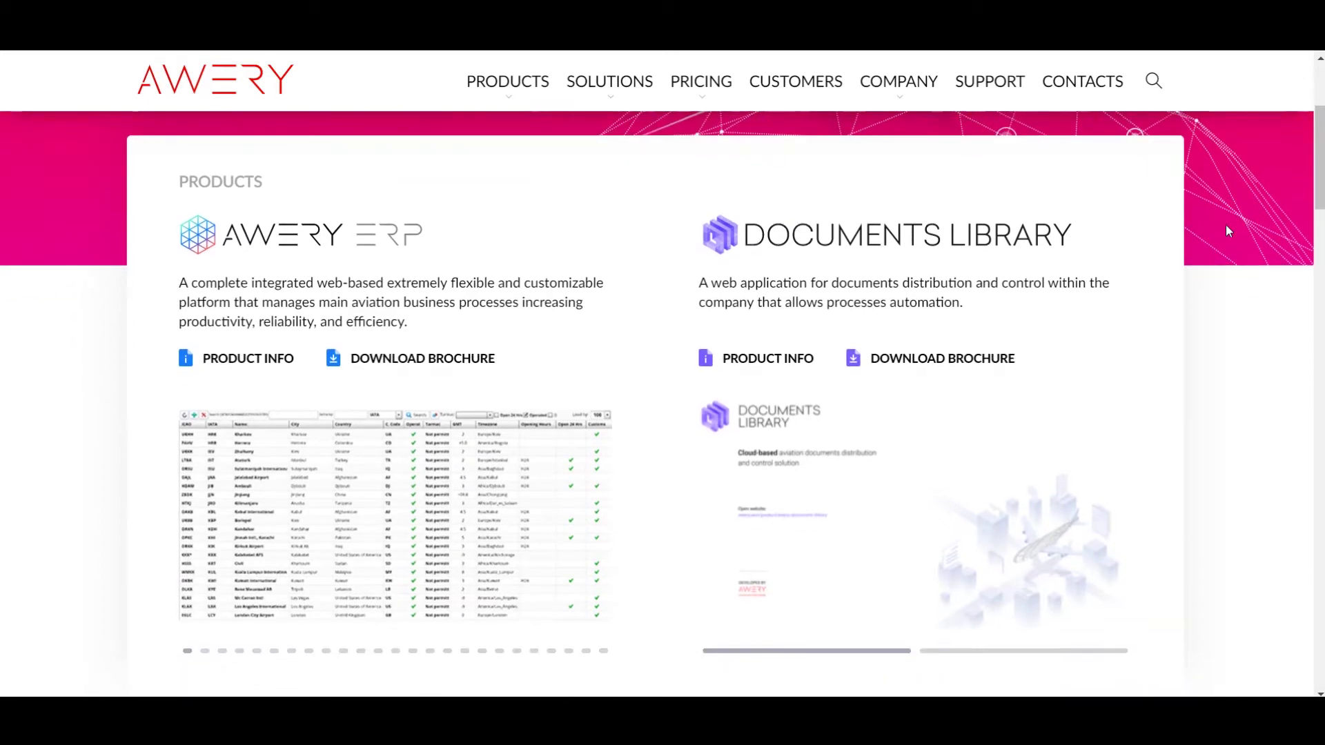
pyautogui.scroll(-6, 1226, 226)
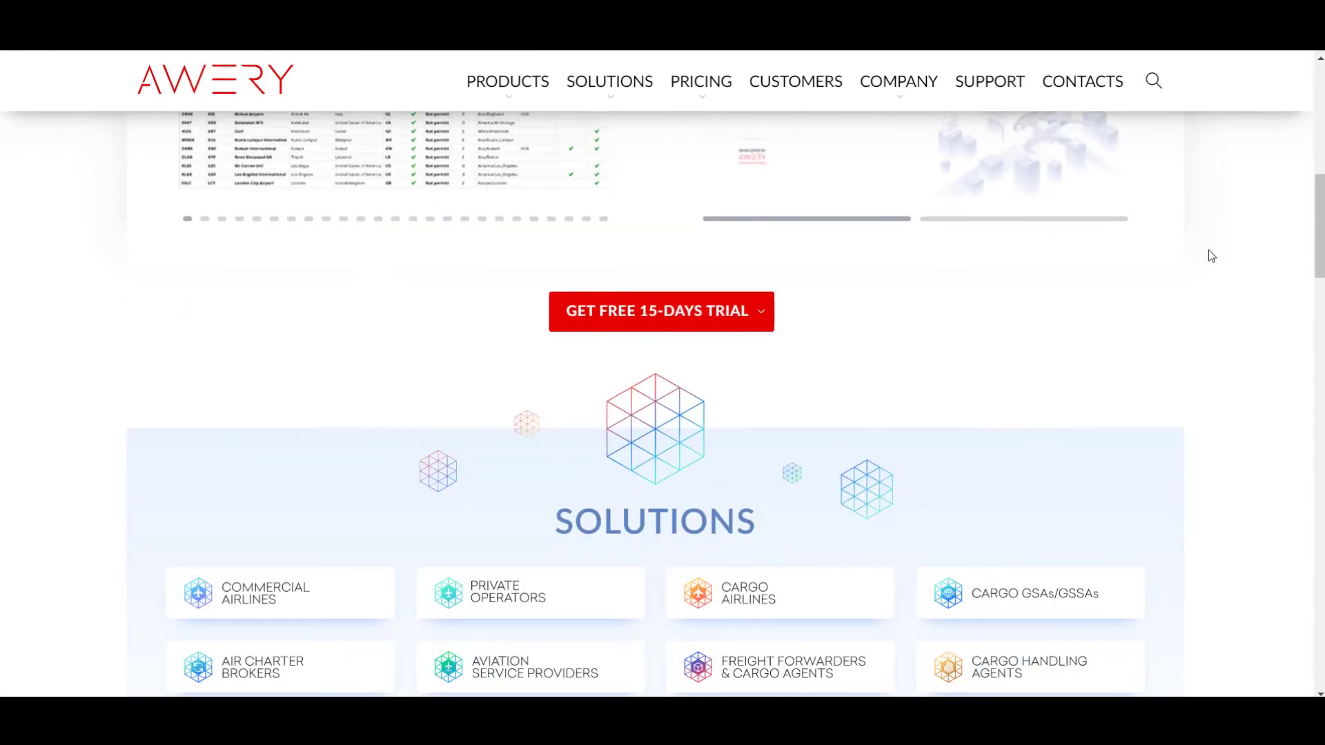
pyautogui.scroll(-5, 1212, 256)
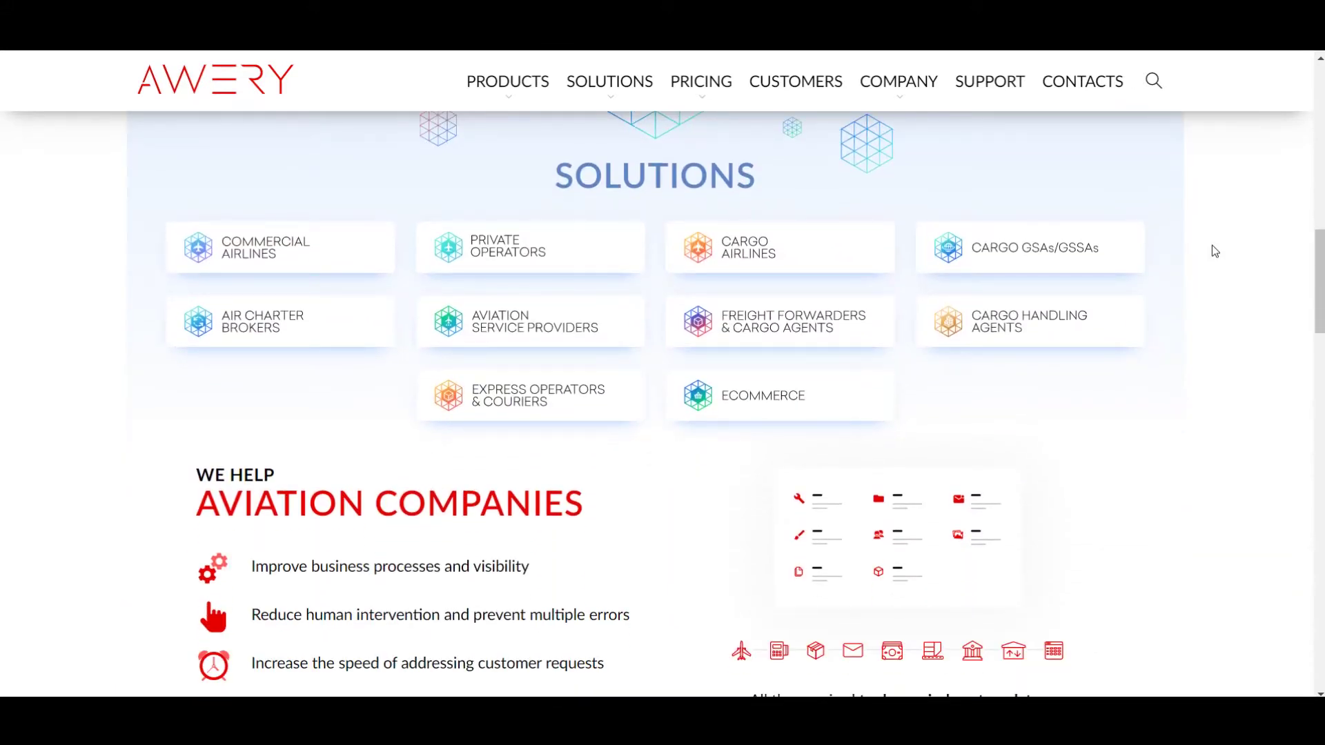
pyautogui.scroll(-5, 1215, 252)
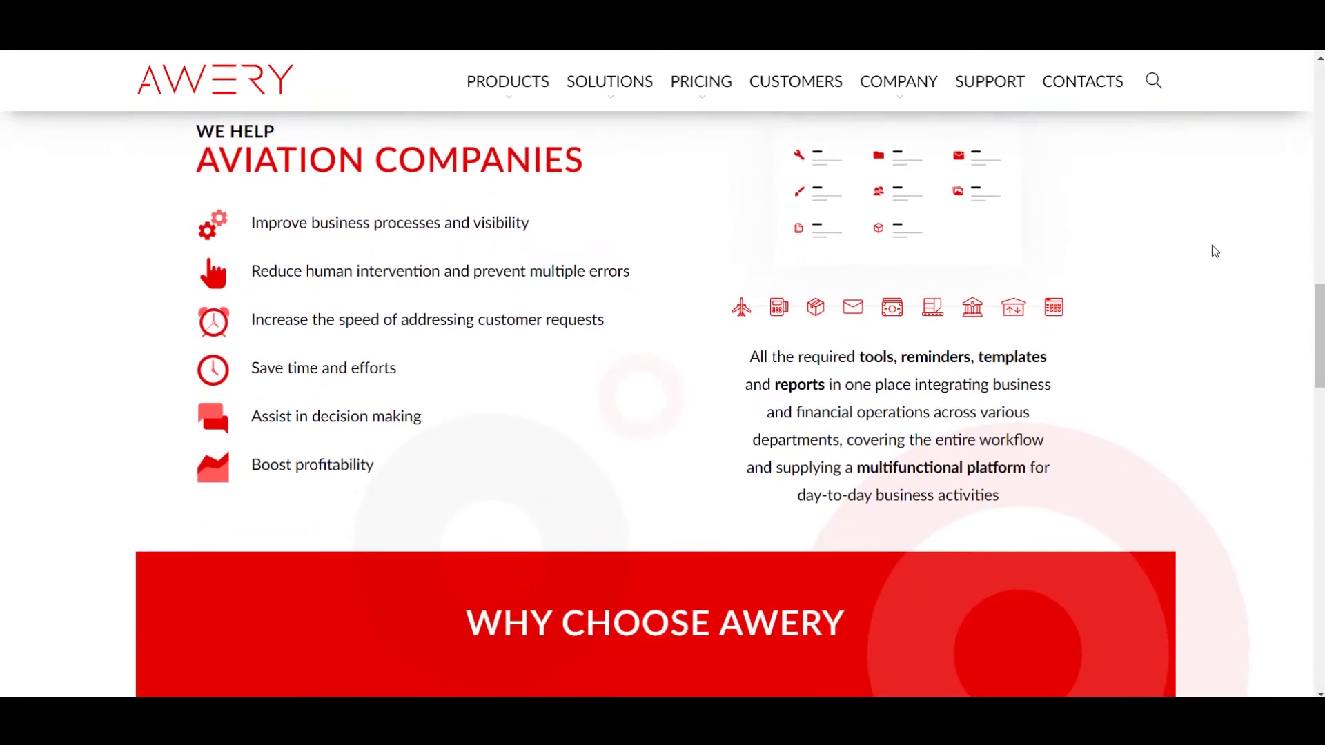
pyautogui.scroll(-7, 1215, 251)
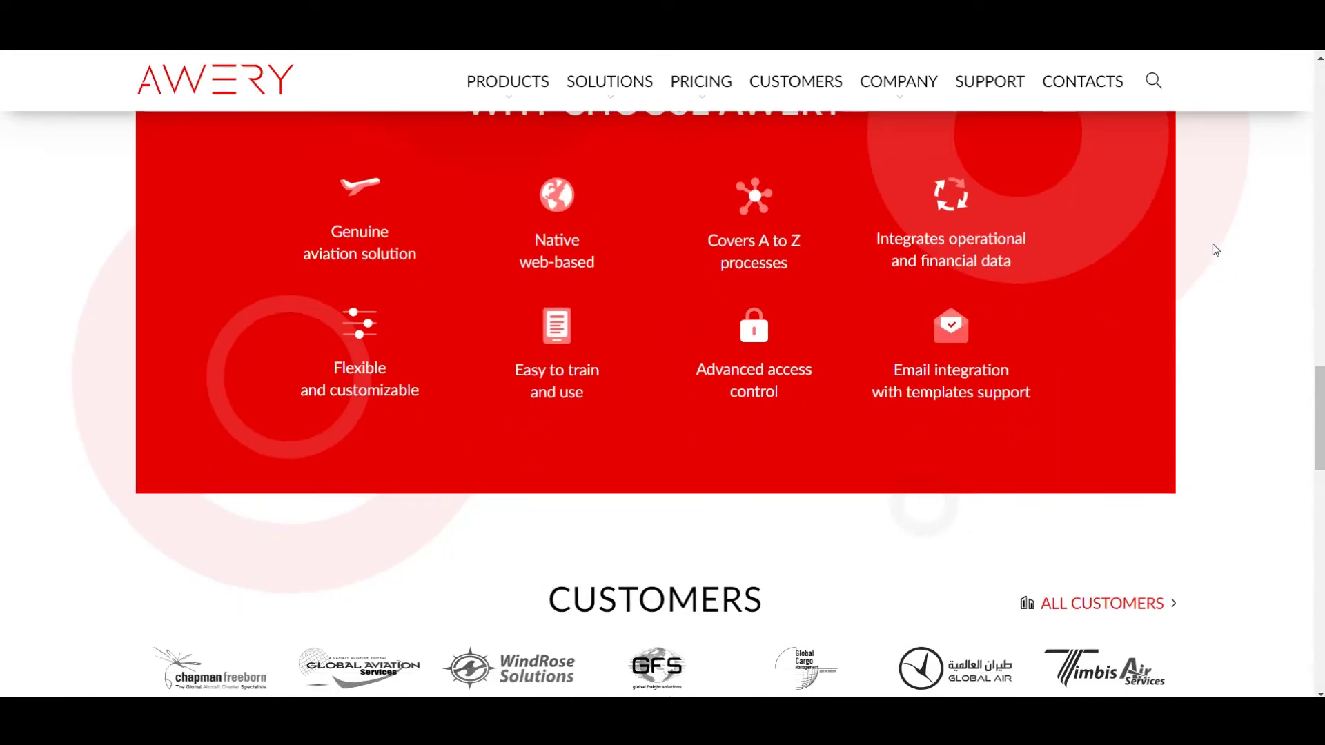
pyautogui.scroll(-9, 1216, 250)
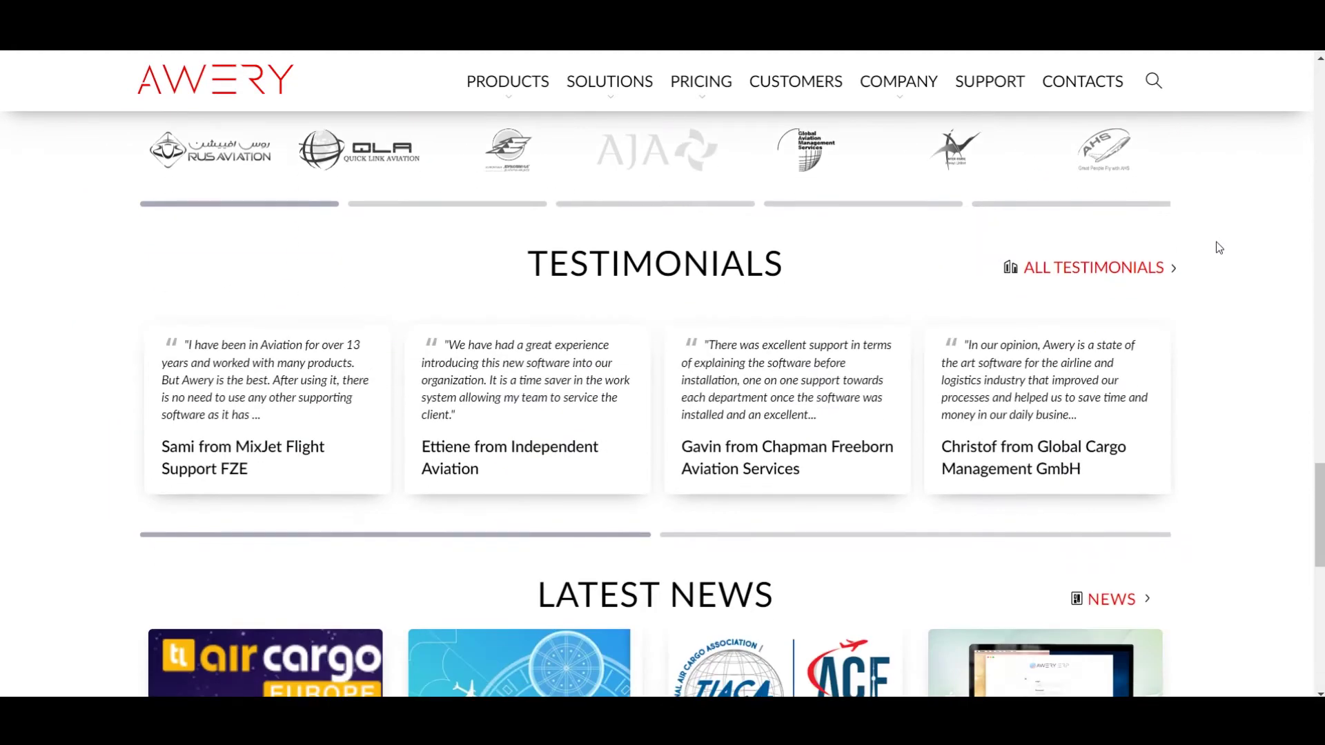
pyautogui.scroll(-3, 1215, 247)
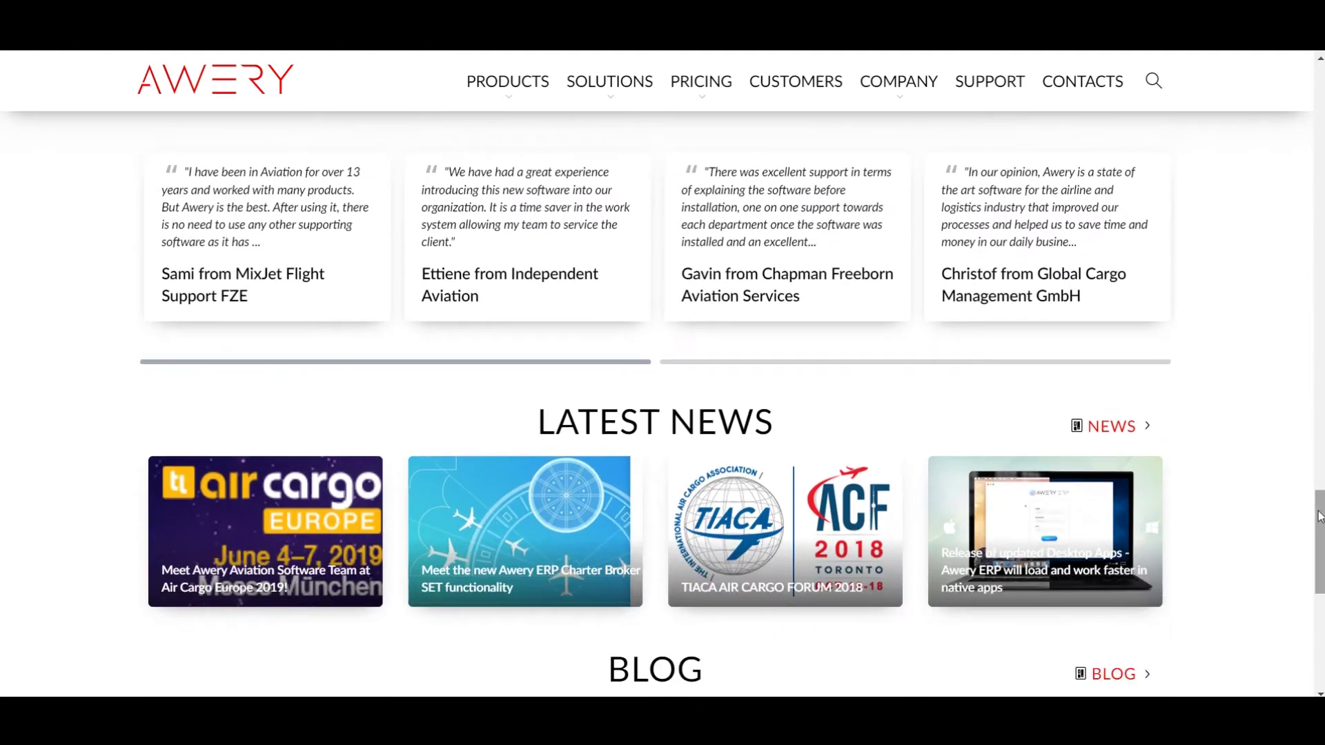
pyautogui.moveTo(1318, 517); pyautogui.dragTo(1318, 79)
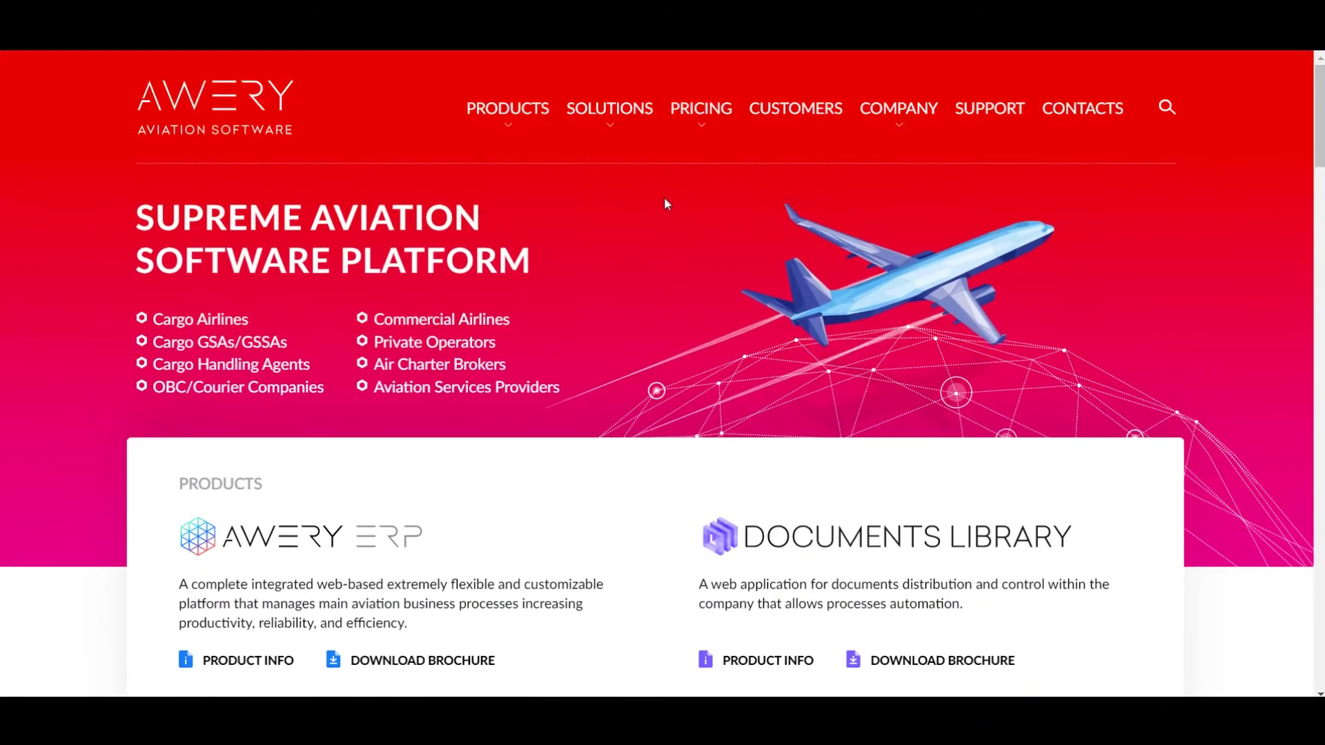
# - Open the Awery ERP product page from the PRODUCTS menu
pyautogui.moveTo(621, 129)
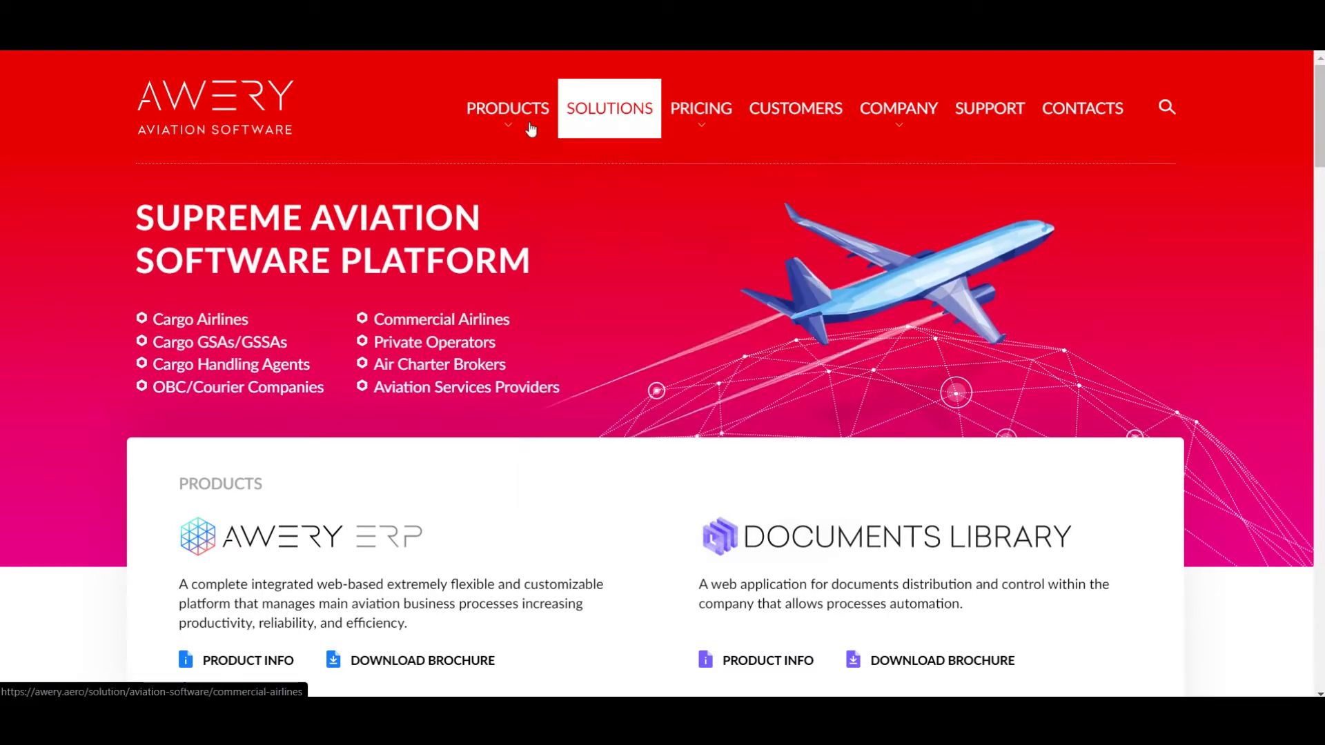
pyautogui.moveTo(526, 124)
pyautogui.click(530, 178)
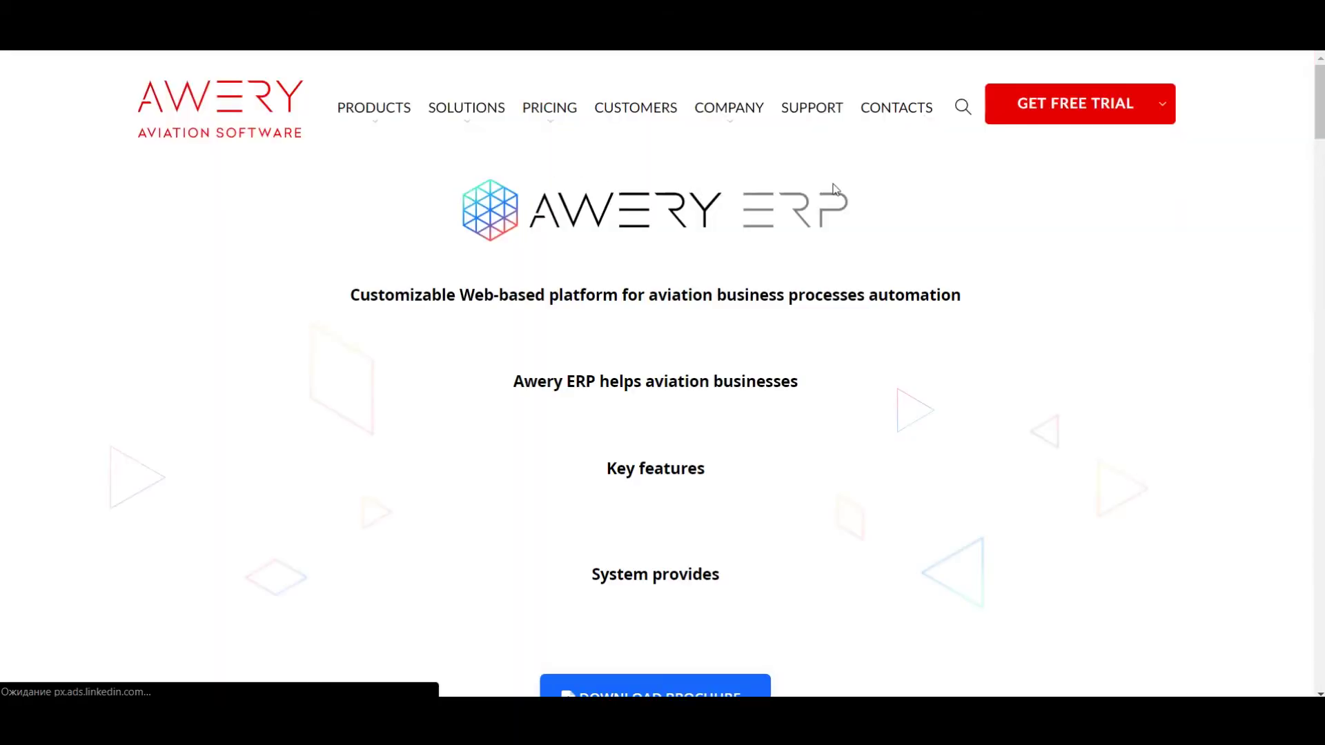
# - Scroll the Awery ERP page past Available Deployment Options down to the Works As section
pyautogui.scroll(-7, 1191, 215)
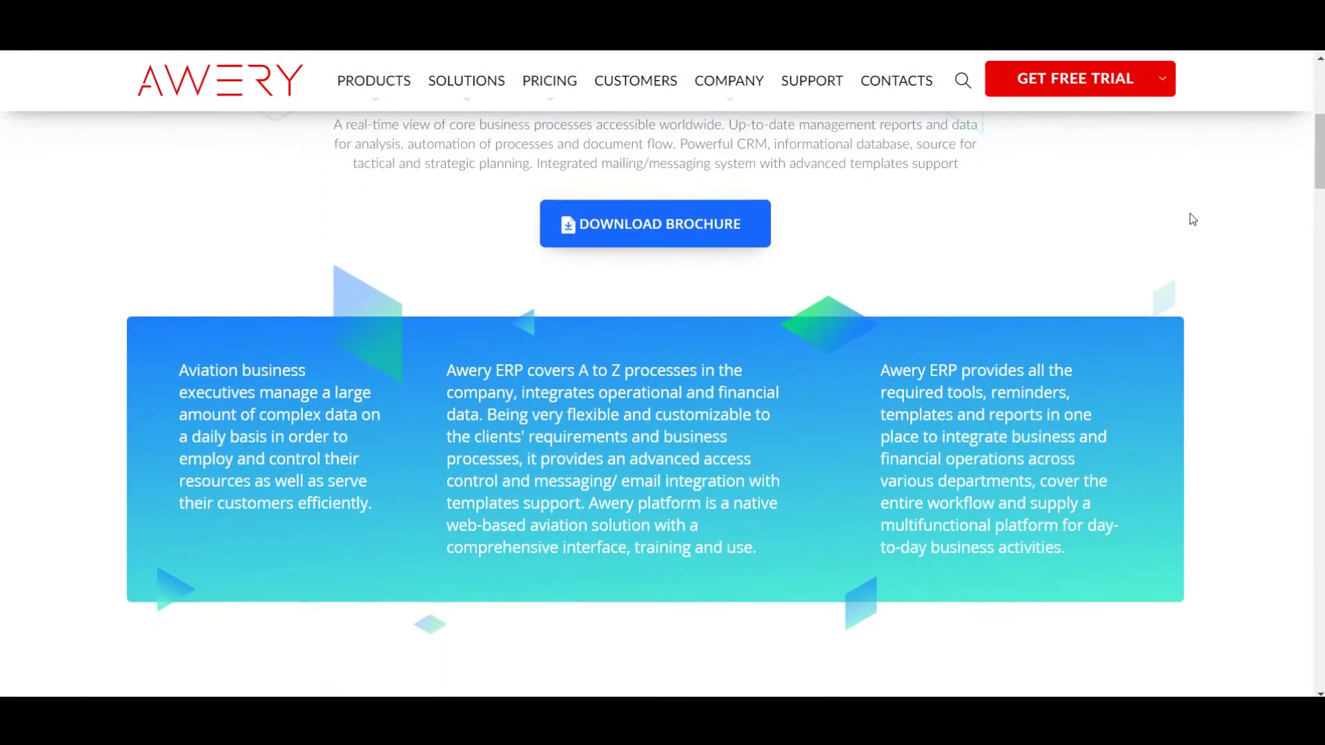
pyautogui.scroll(-7, 1193, 220)
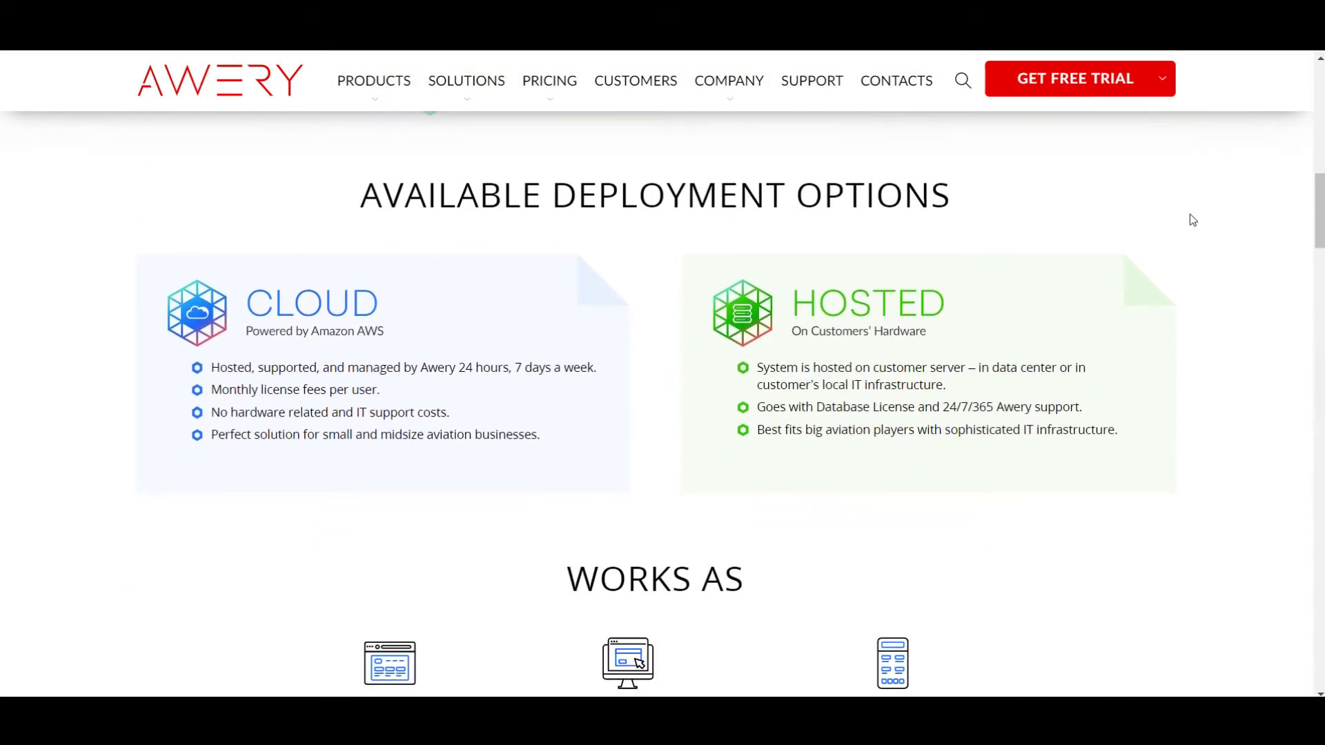
pyautogui.scroll(-1, 1181, 231)
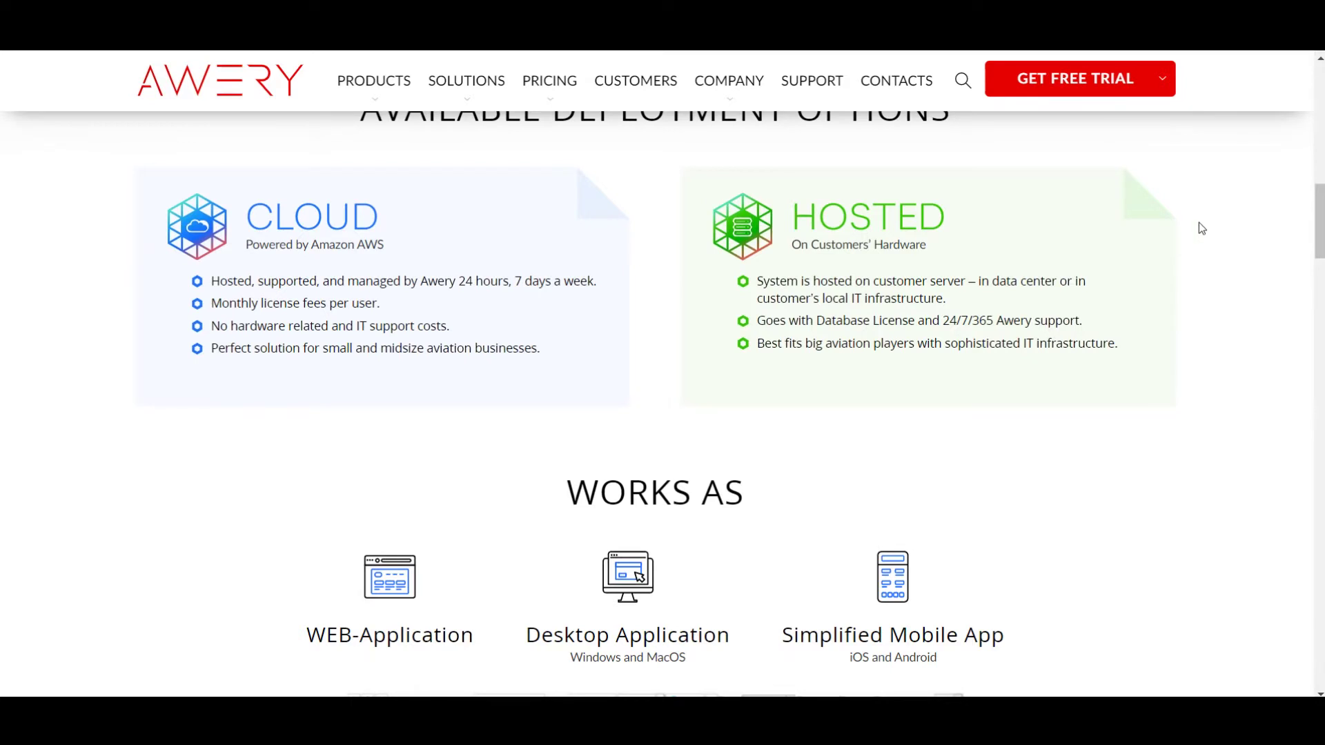
pyautogui.scroll(-2, 1194, 230)
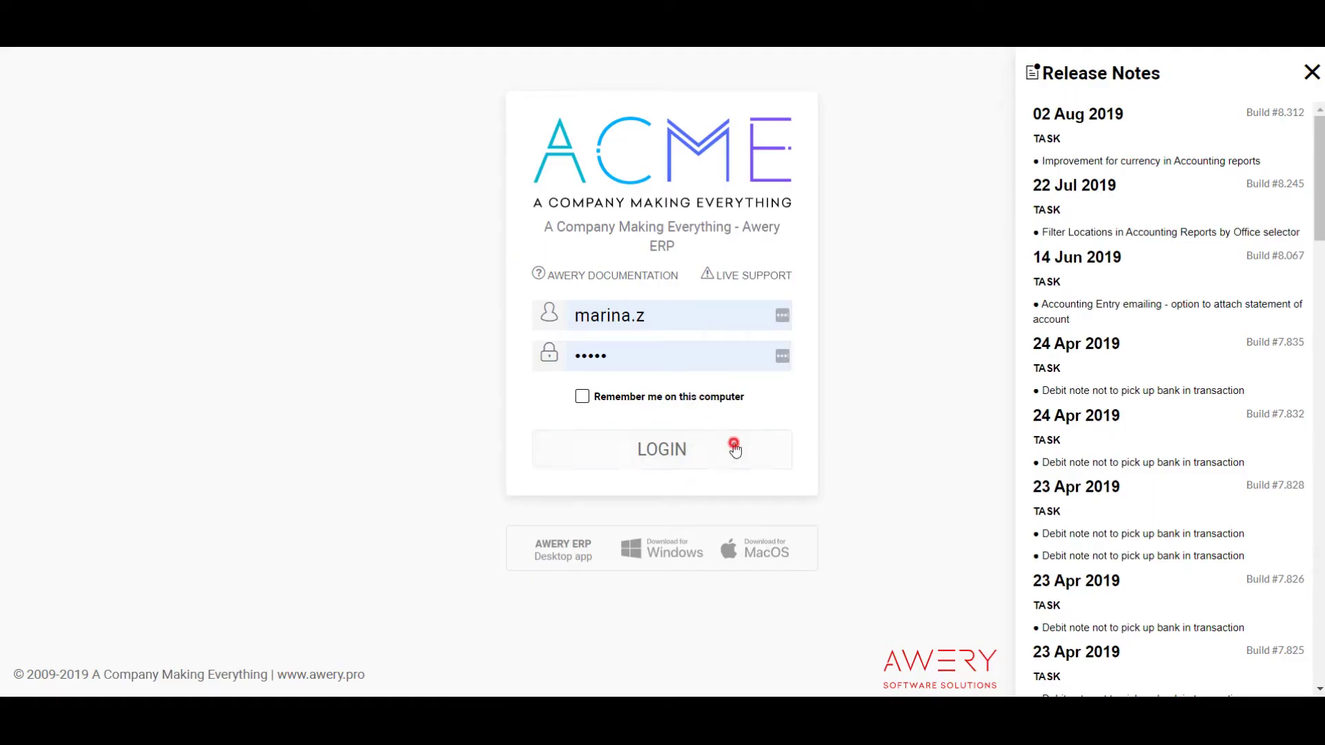
# - Log in to the ACME demo company with the pre-filled username and password
pyautogui.click(734, 450)
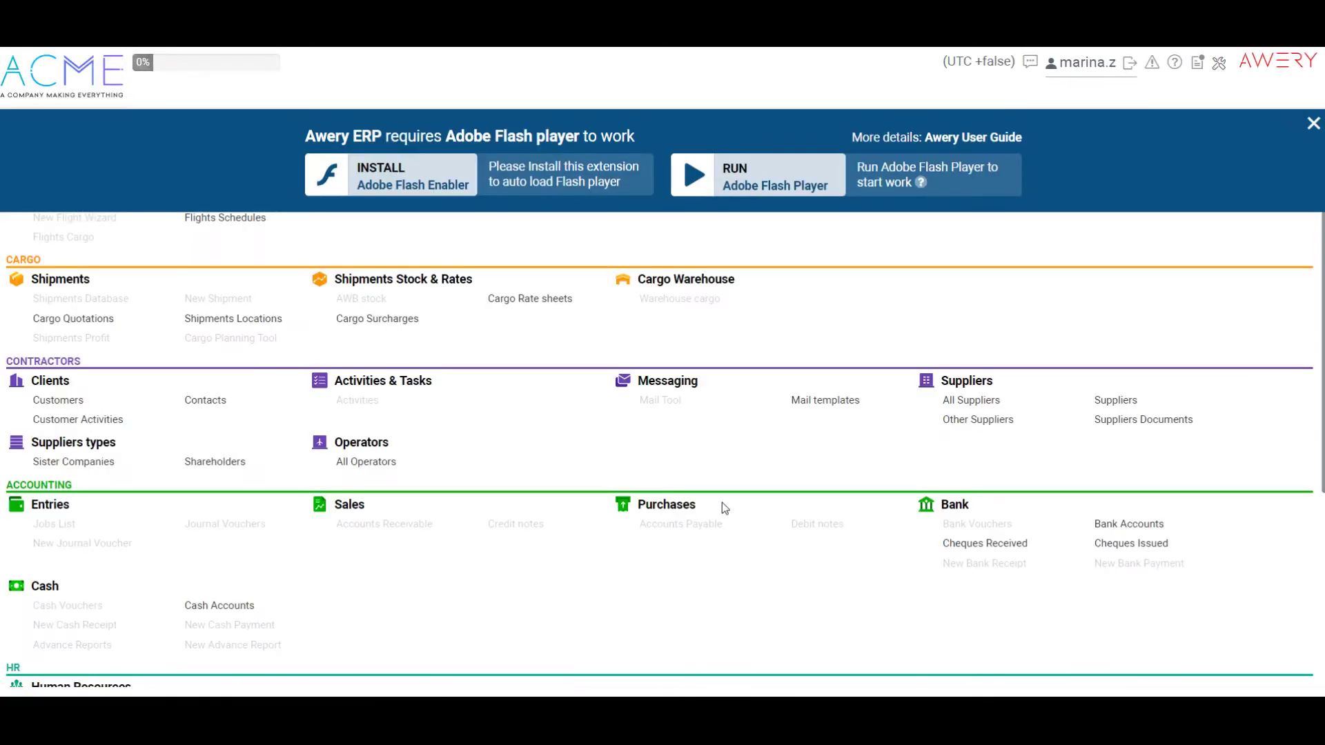
# - Install the Awery Flash Enabler extension in Chrome from the Web Store
pyautogui.click(397, 191)
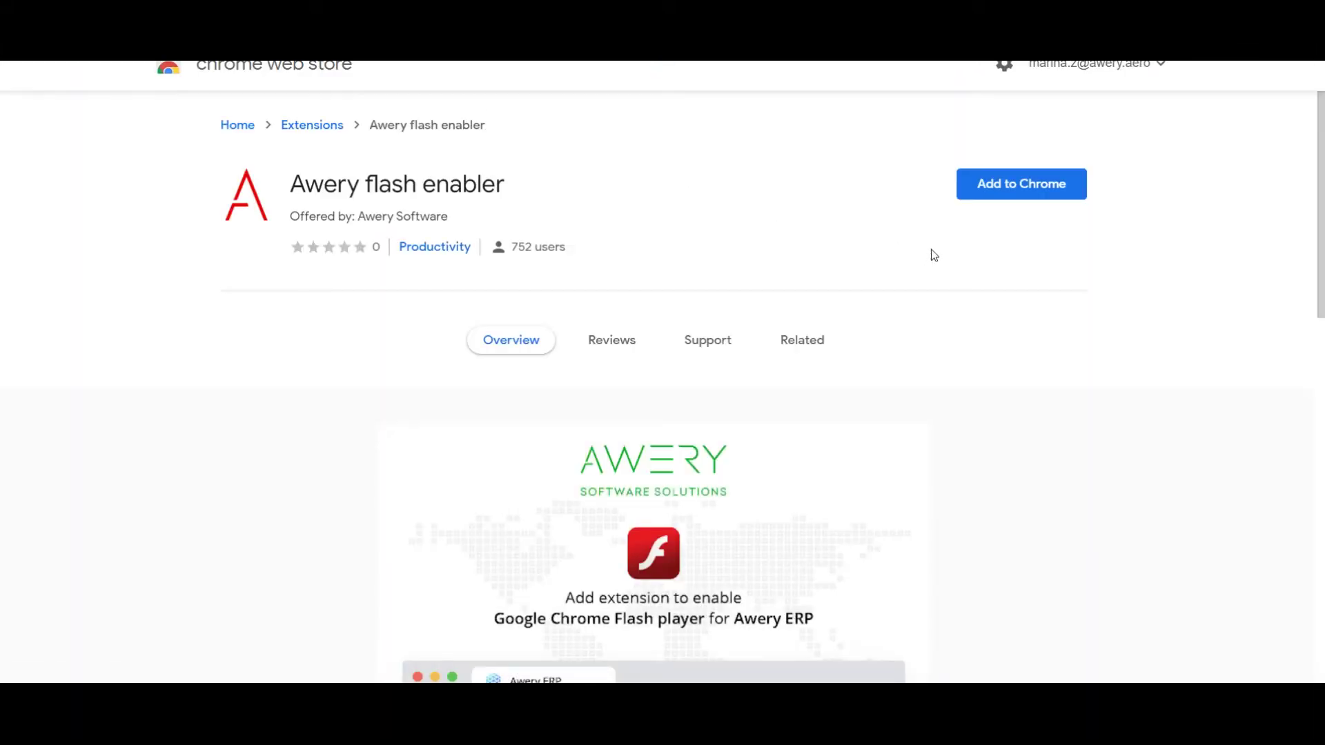
pyautogui.click(999, 187)
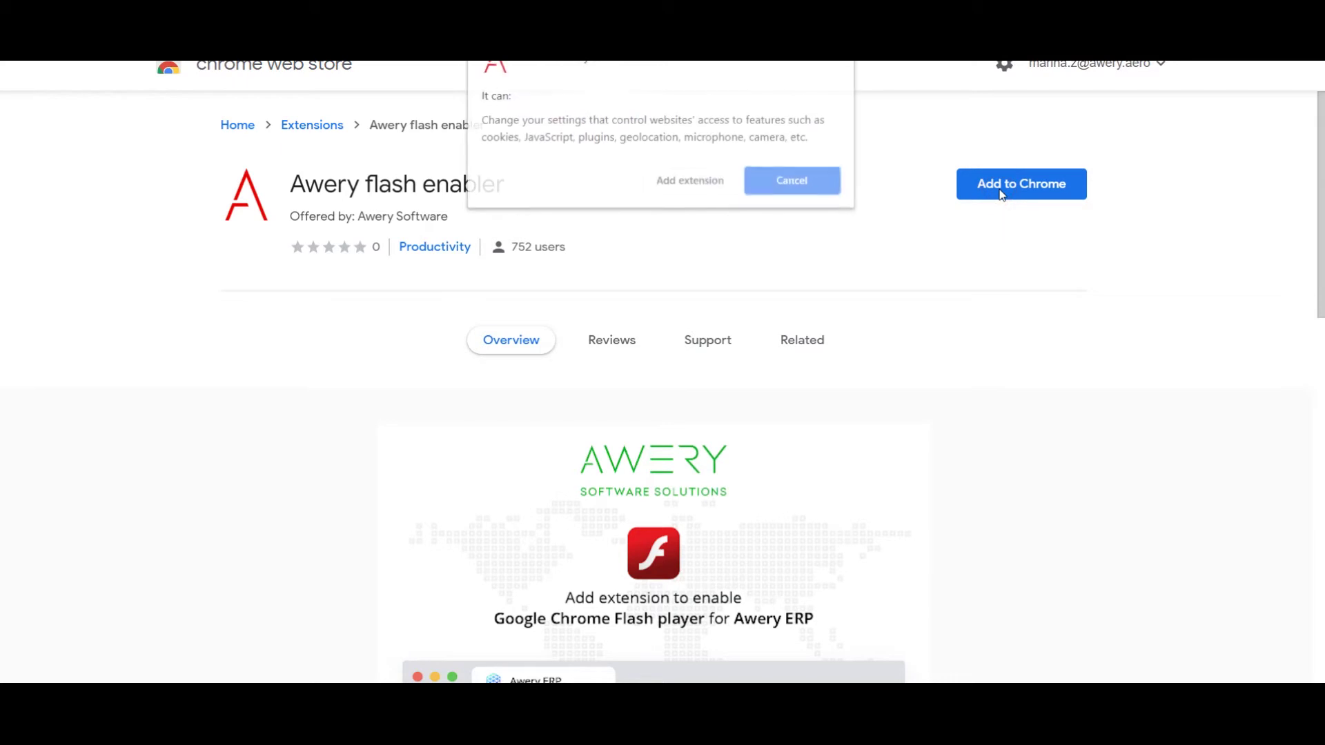
pyautogui.click(688, 186)
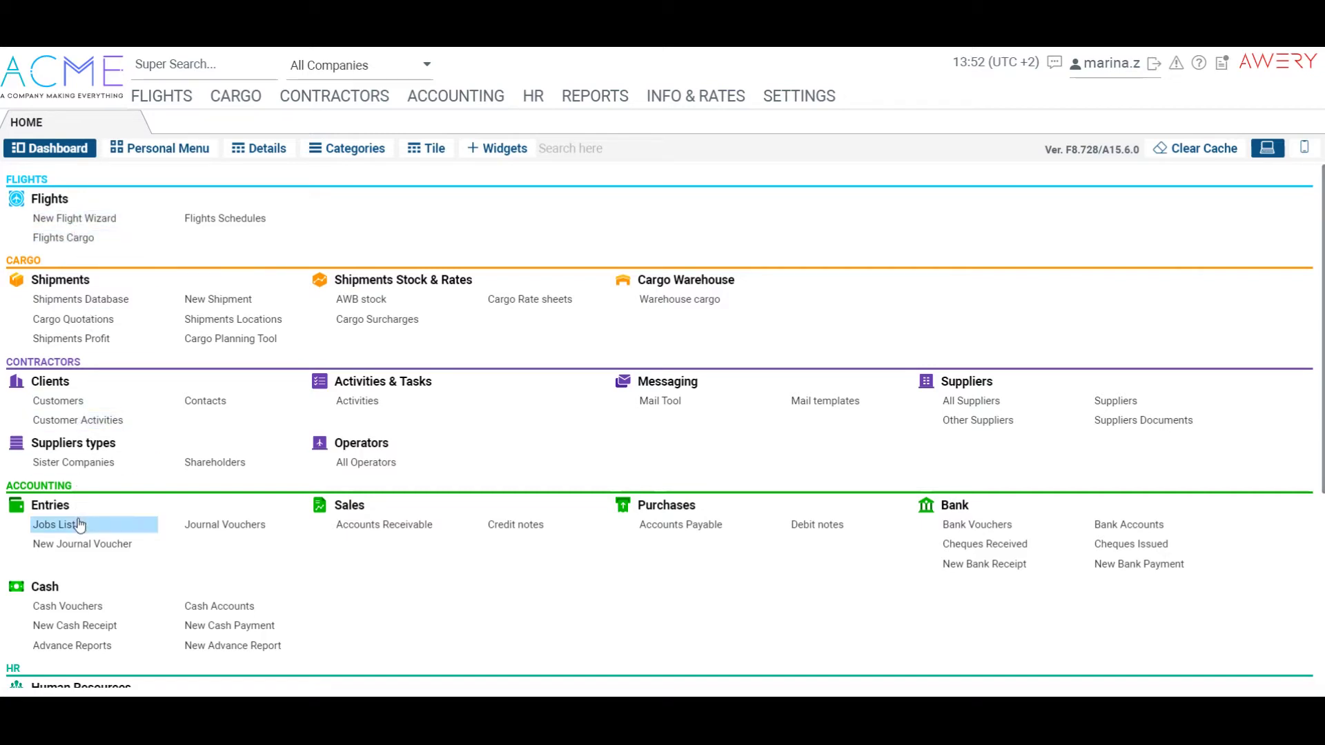
# - Scroll the dashboard's module categories down to Settings and clear a stray text selection
pyautogui.scroll(-2, 78, 528)
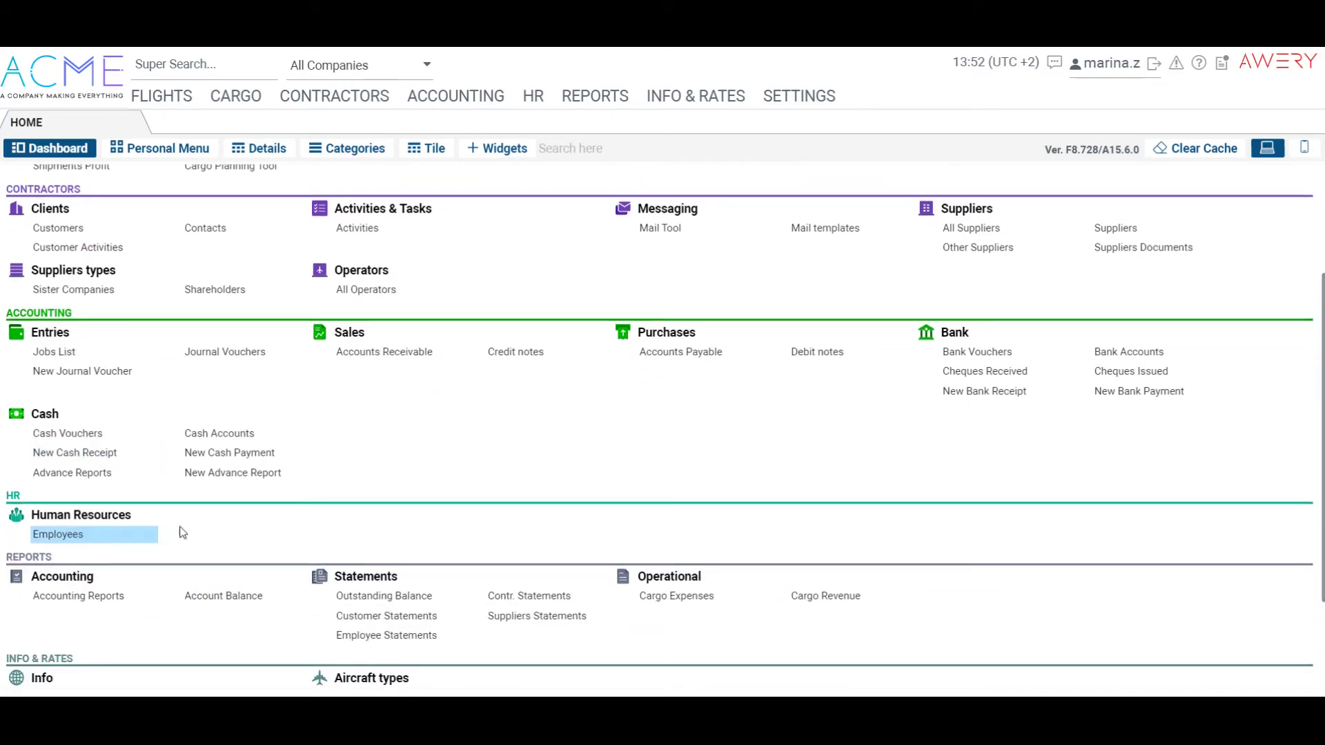
pyautogui.scroll(-2, 261, 528)
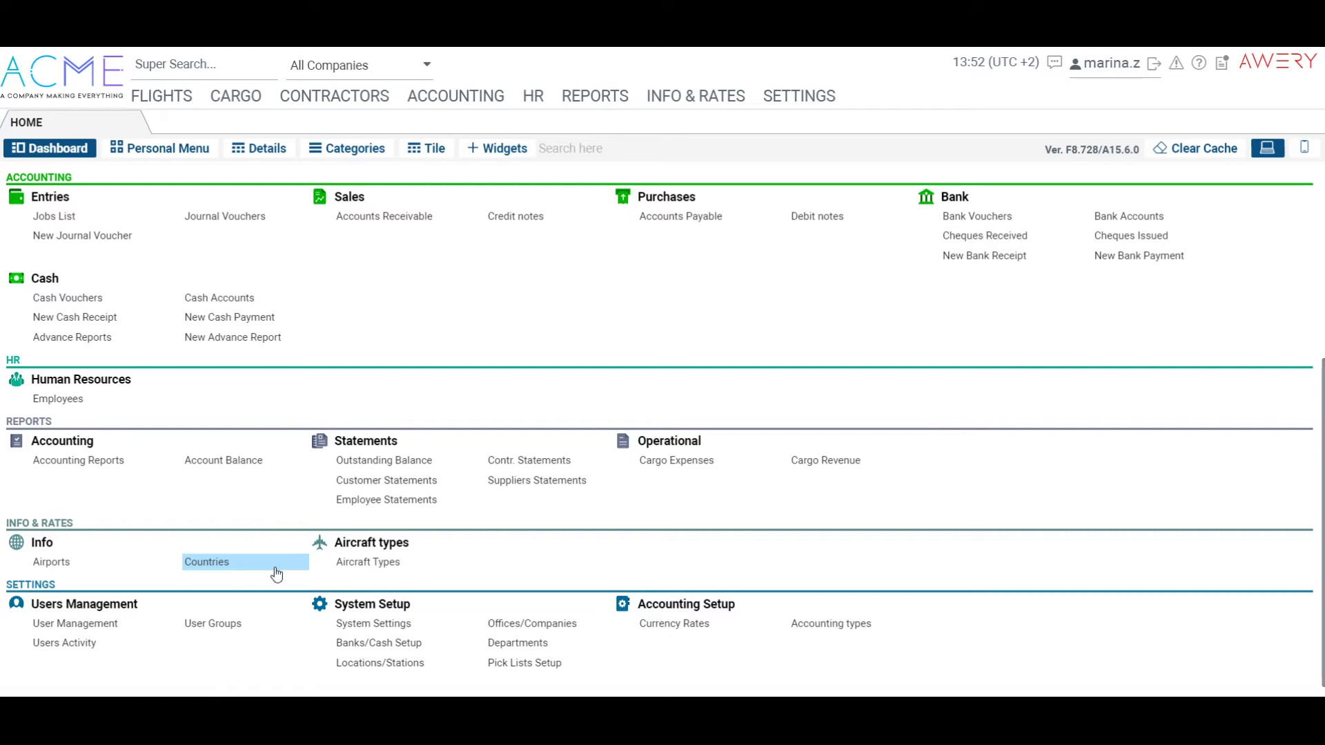
pyautogui.scroll(5, 248, 384)
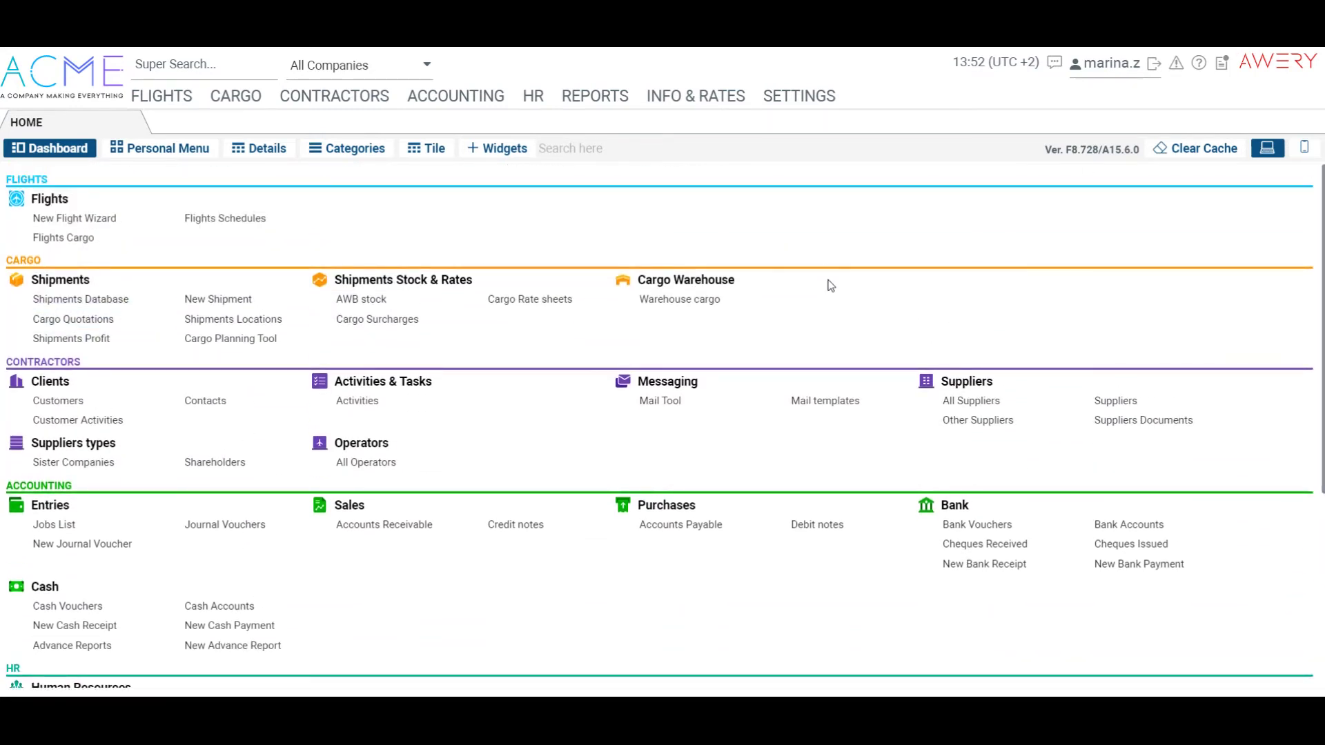
pyautogui.scroll(-5, 821, 283)
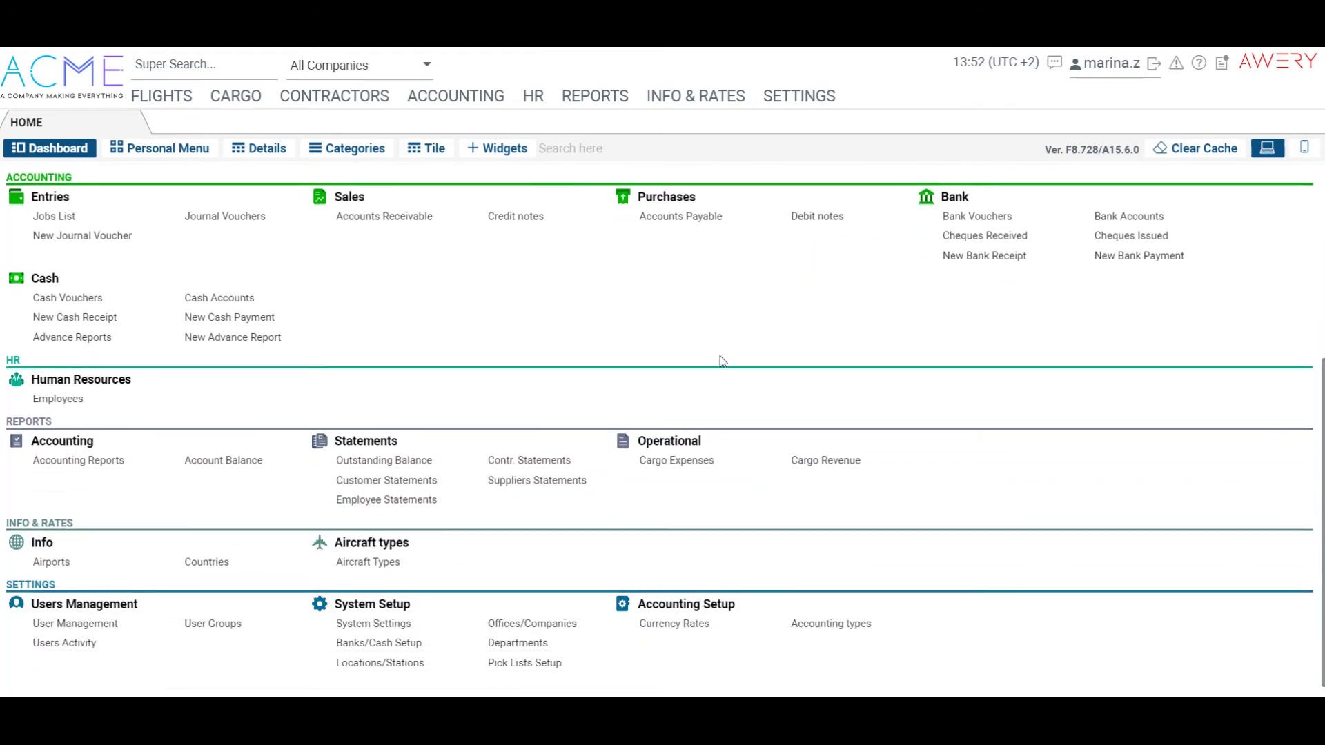
pyautogui.moveTo(59, 585); pyautogui.dragTo(26, 597)
pyautogui.click(60, 586)
pyautogui.click(525, 628)
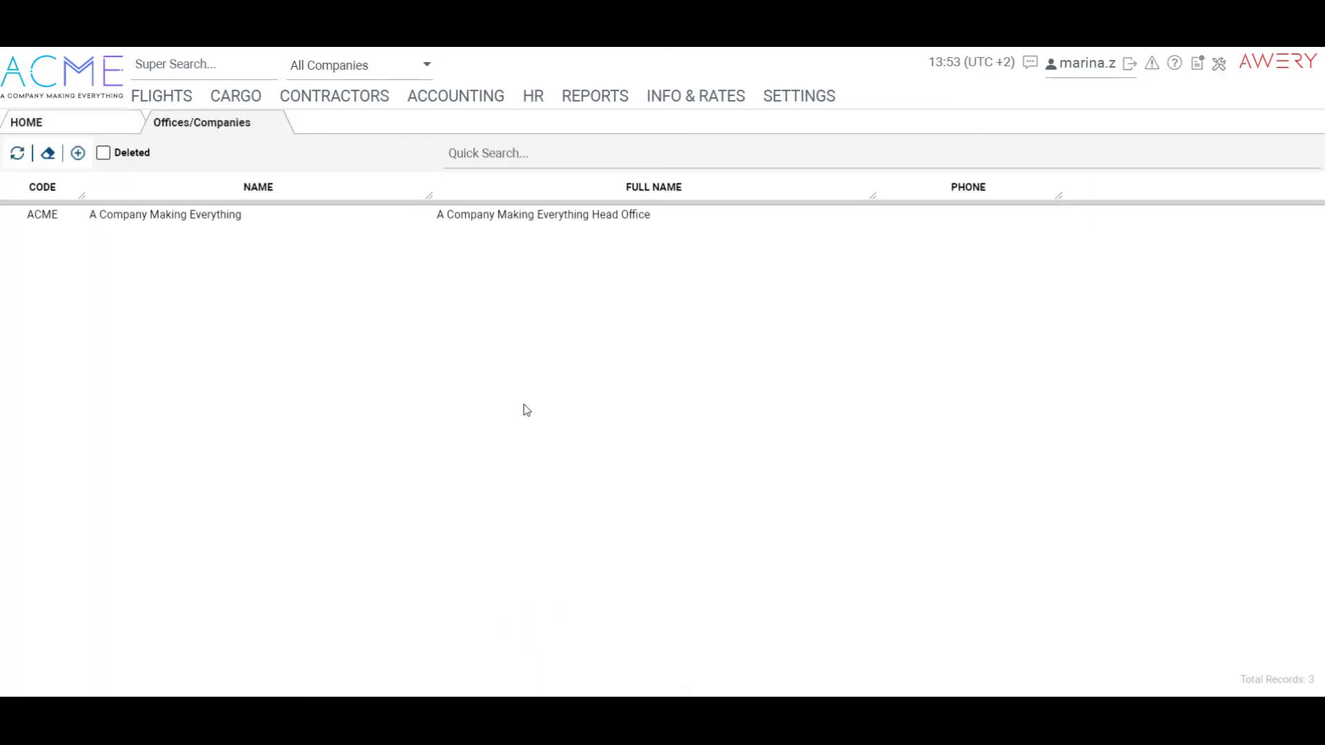
pyautogui.click(582, 217)
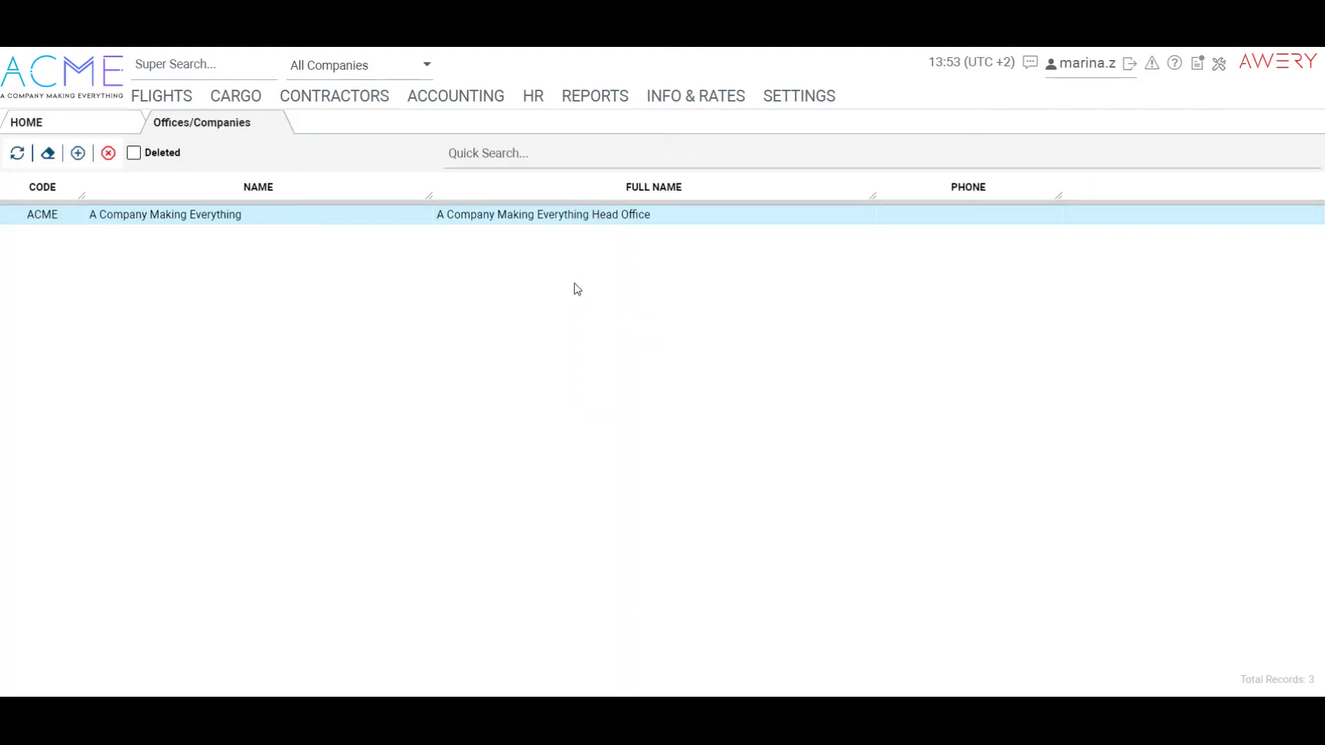
pyautogui.click(574, 283)
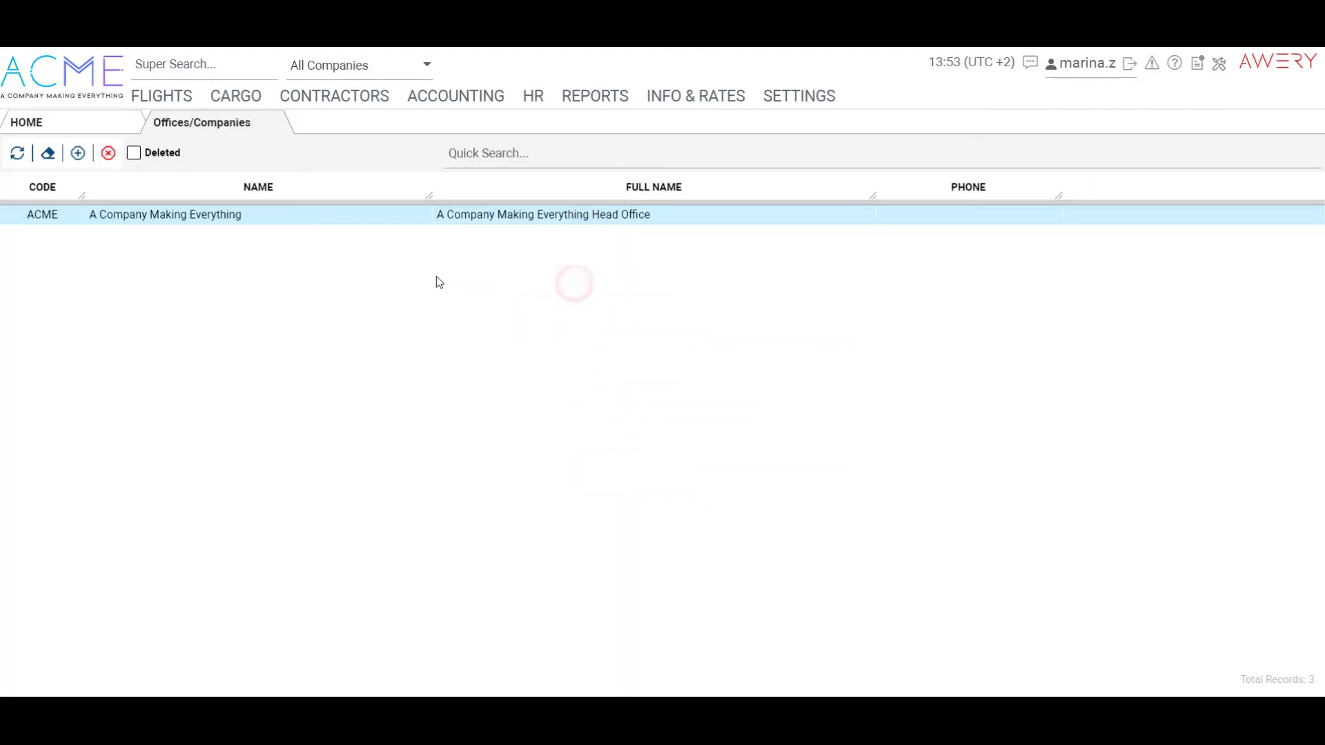
pyautogui.click(78, 155)
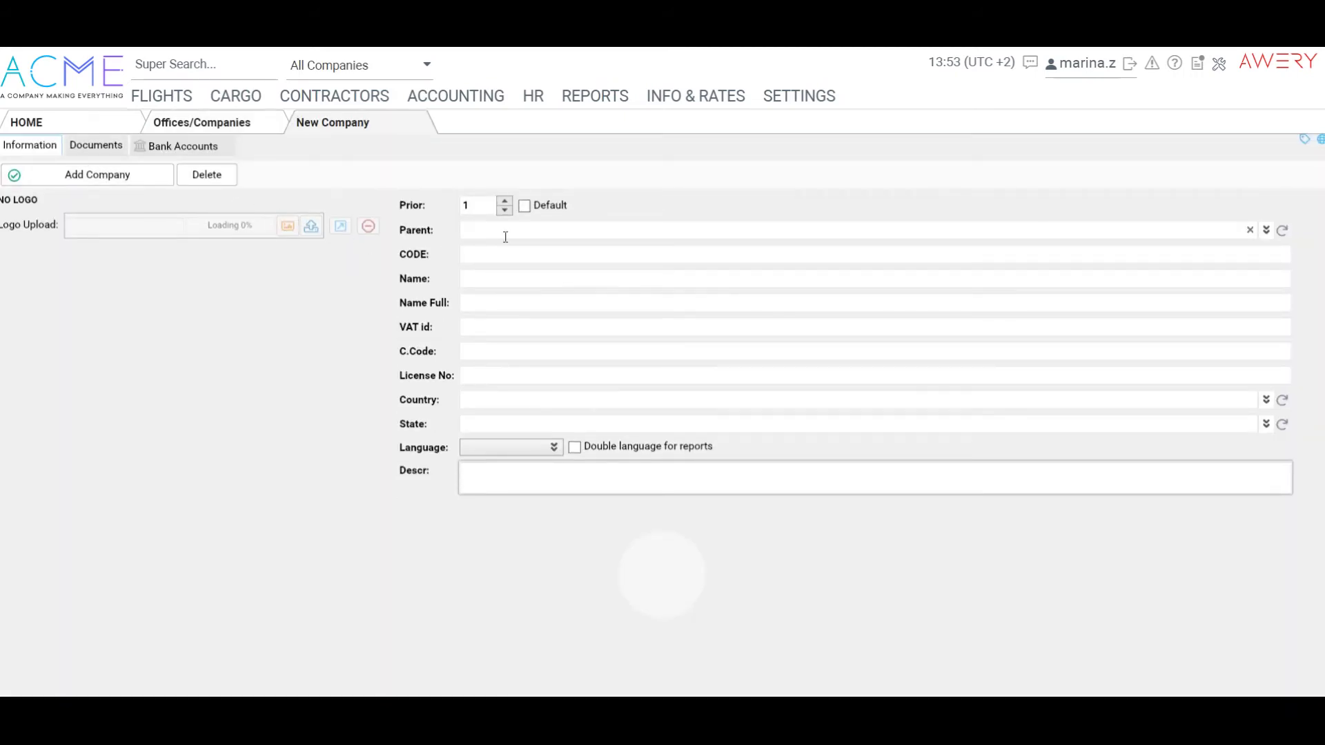
pyautogui.click(507, 281)
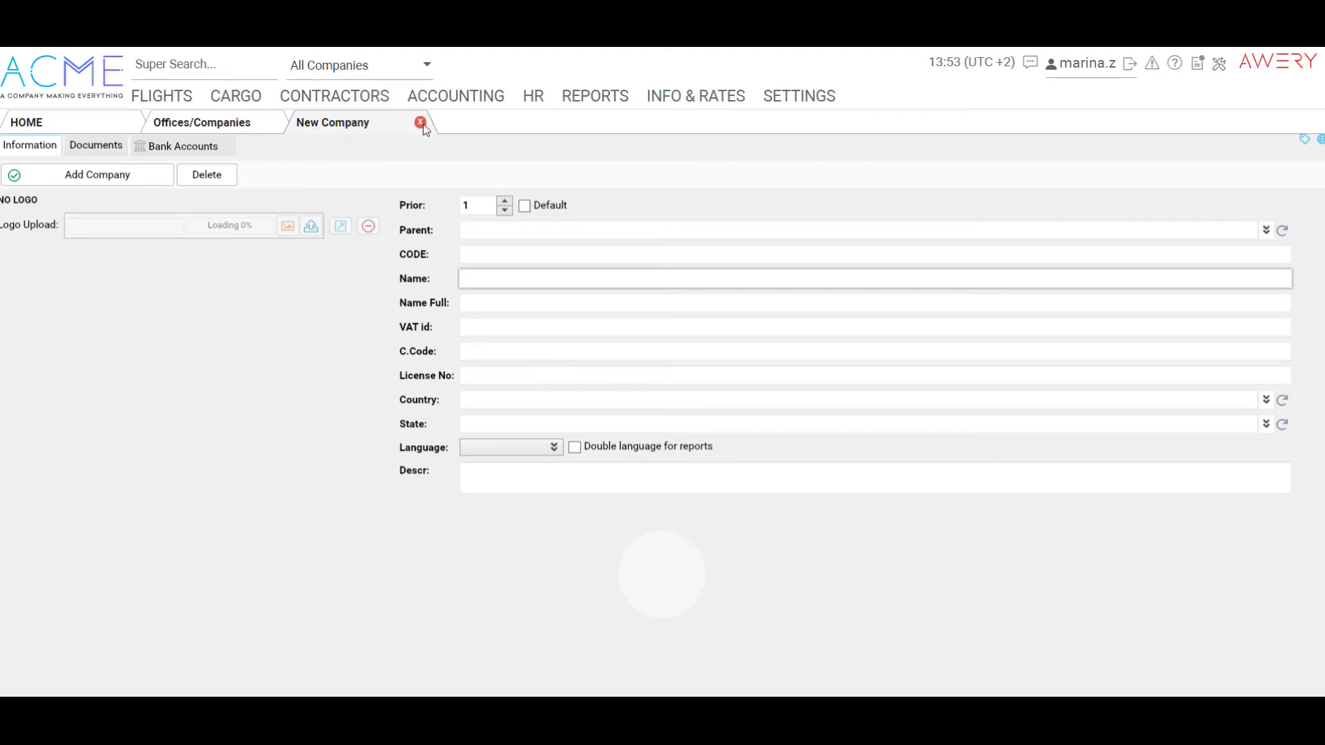
pyautogui.click(421, 122)
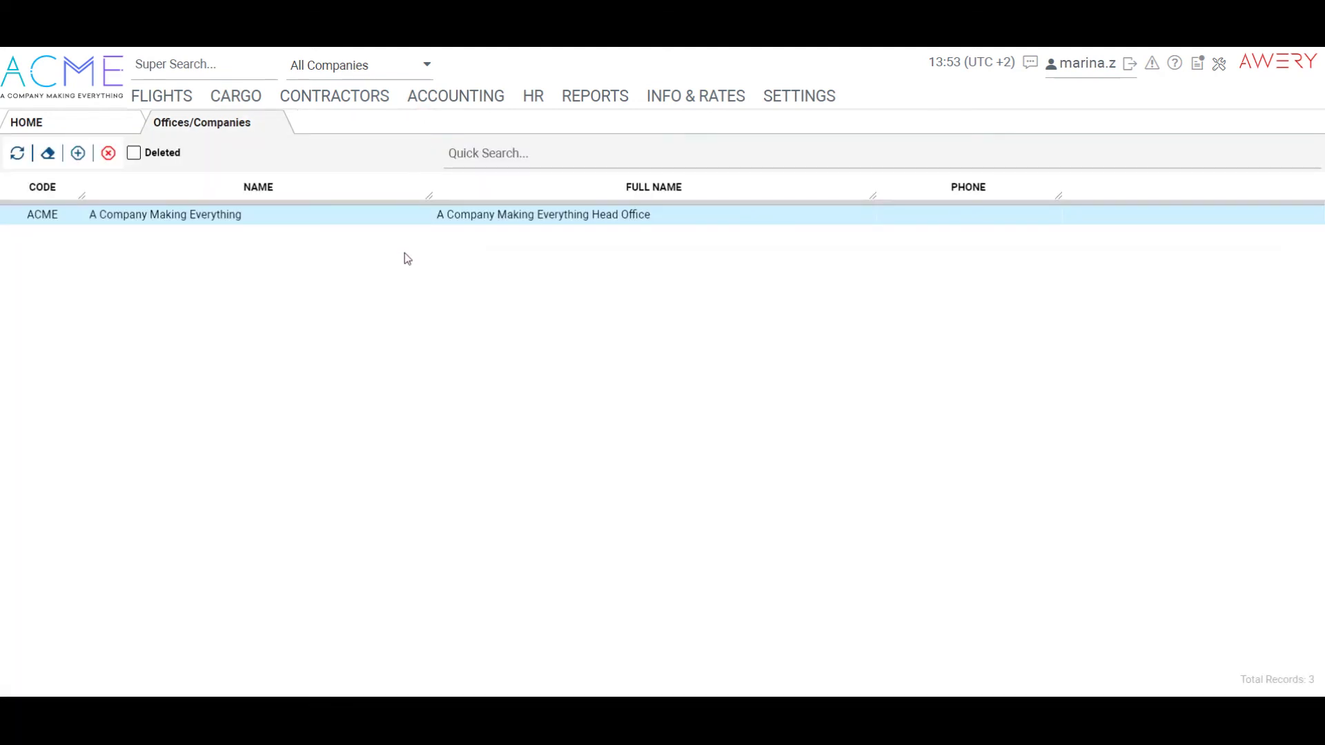
pyautogui.click(405, 221)
pyautogui.click(276, 122)
pyautogui.click(103, 631)
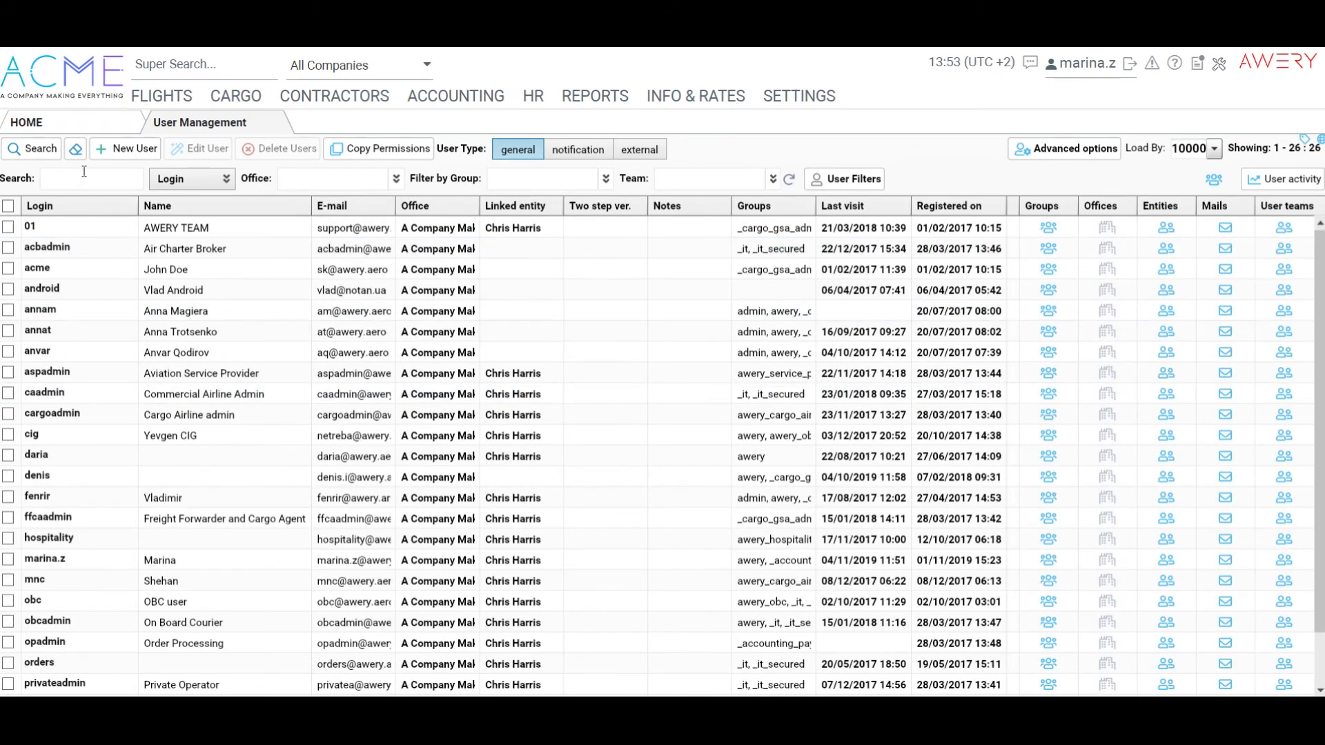
pyautogui.click(126, 148)
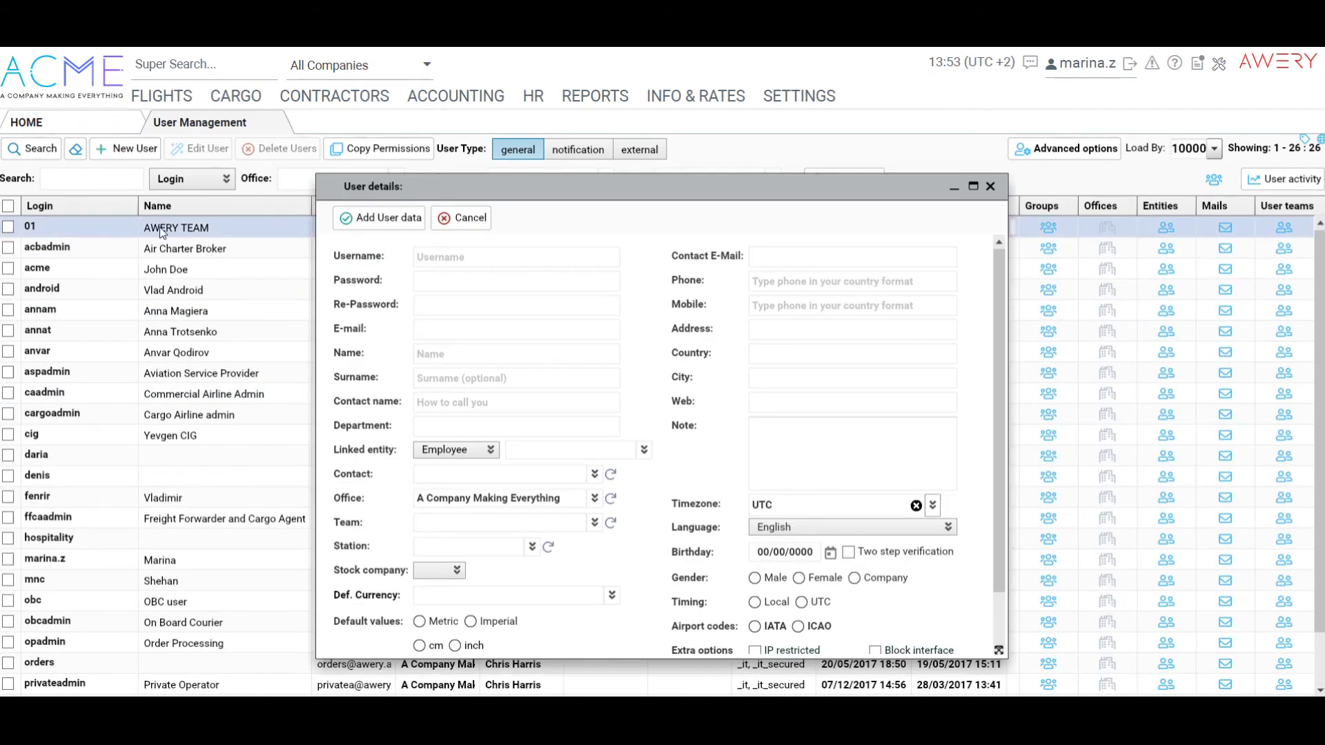
pyautogui.click(469, 279)
pyautogui.click(457, 308)
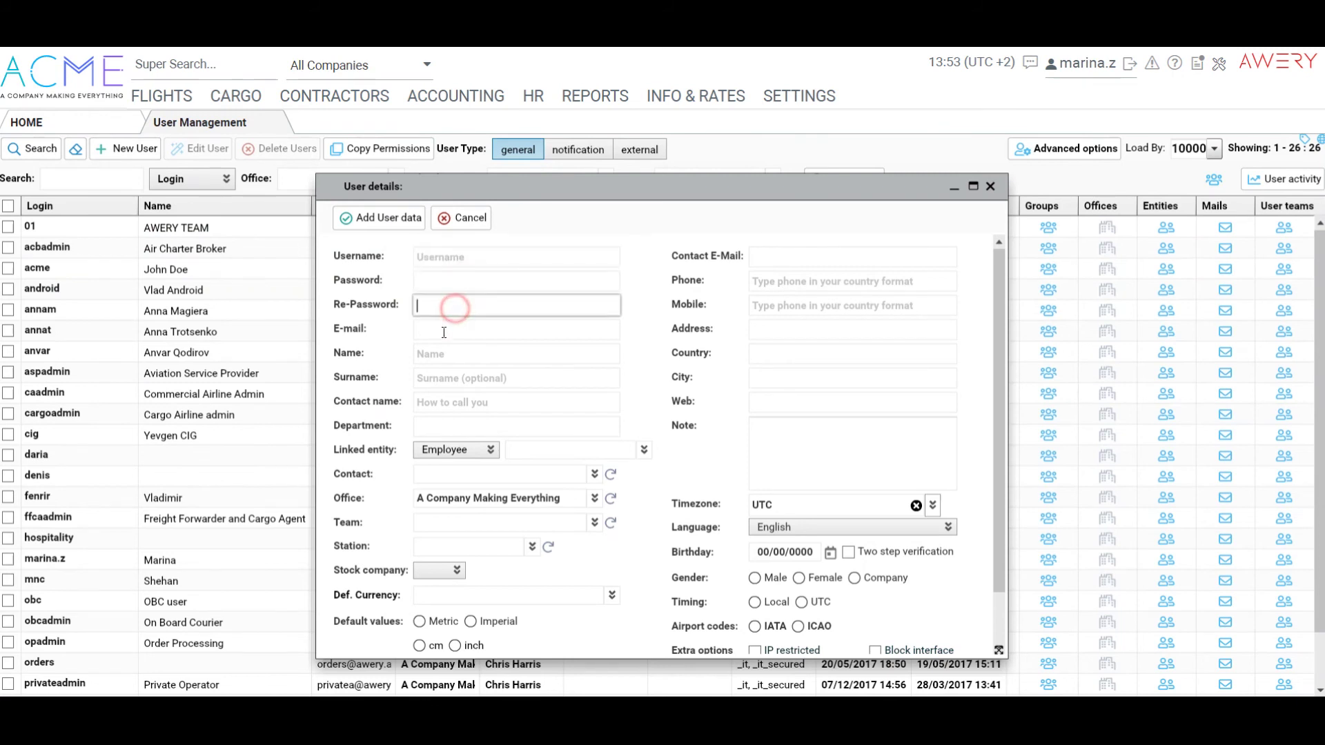
pyautogui.click(439, 330)
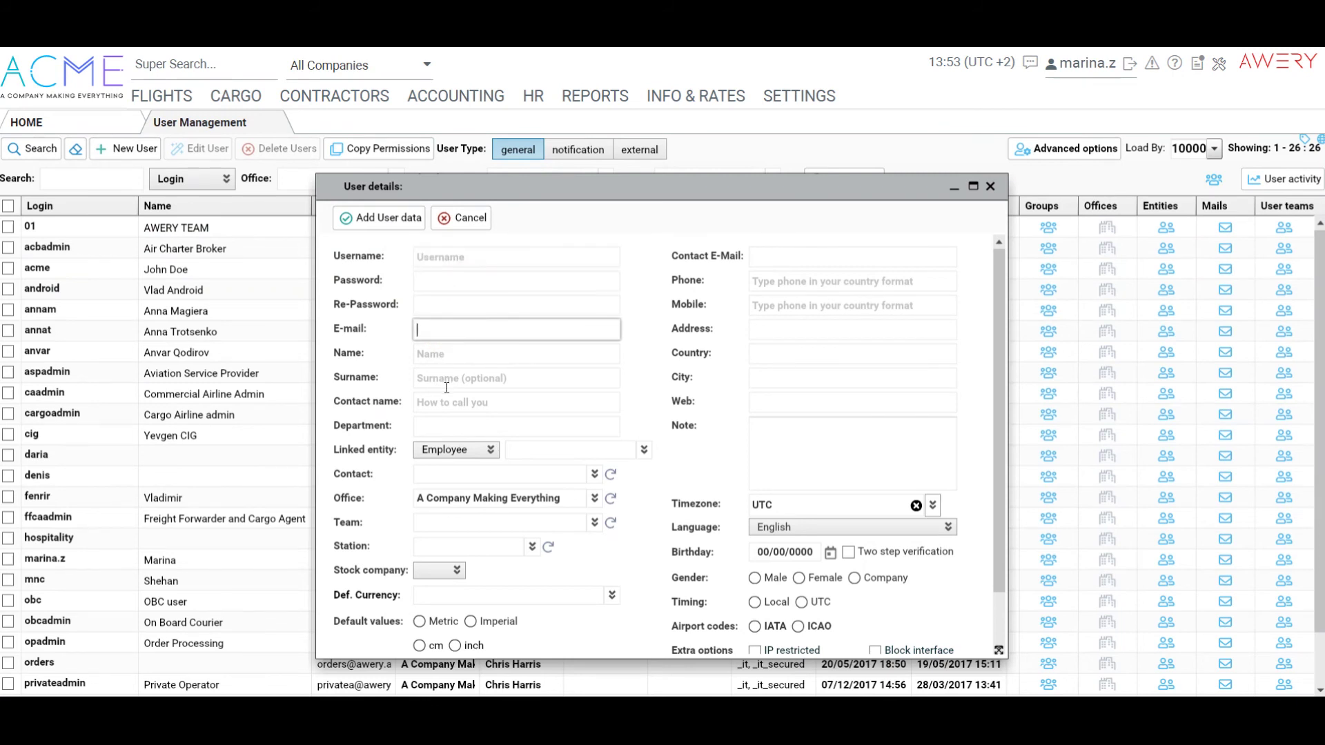
pyautogui.click(991, 186)
pyautogui.click(276, 121)
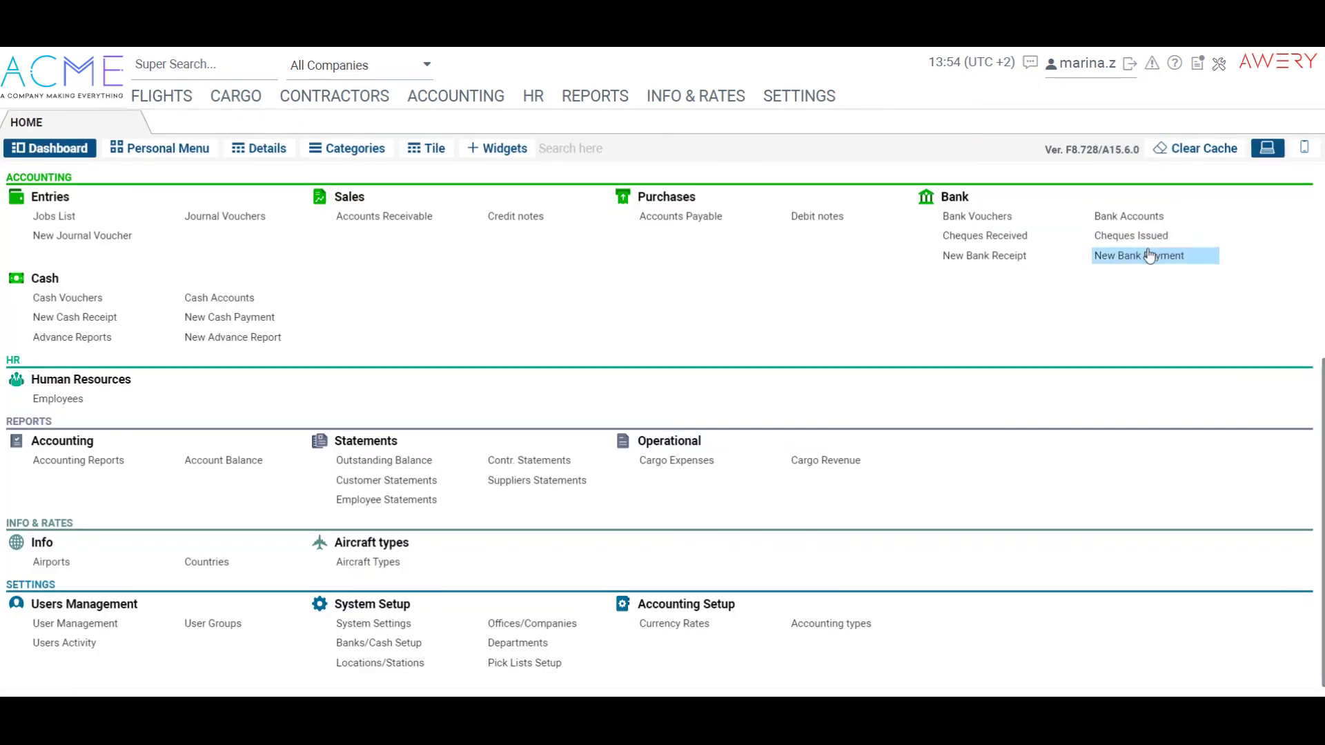
# - From the 18-currency Currency Rates list, start a new currency with the cursor in Code
pyautogui.click(692, 626)
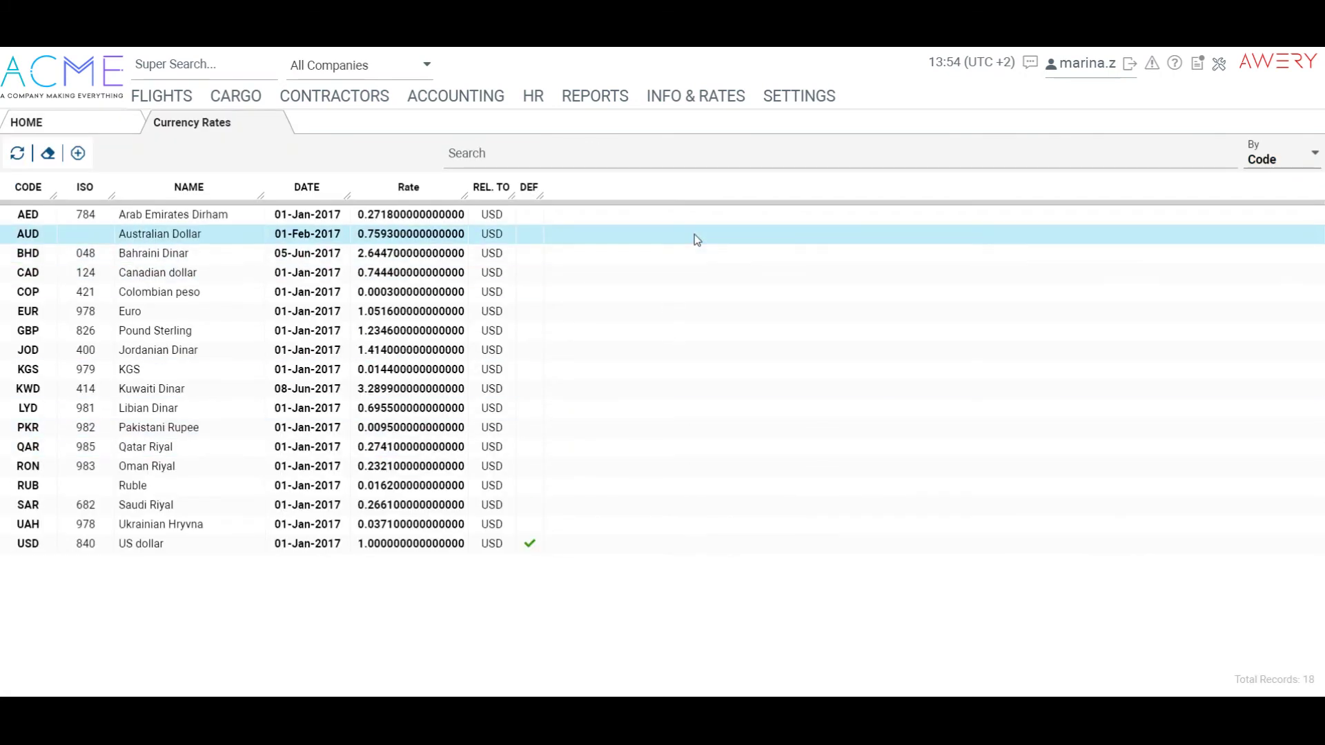
pyautogui.click(89, 158)
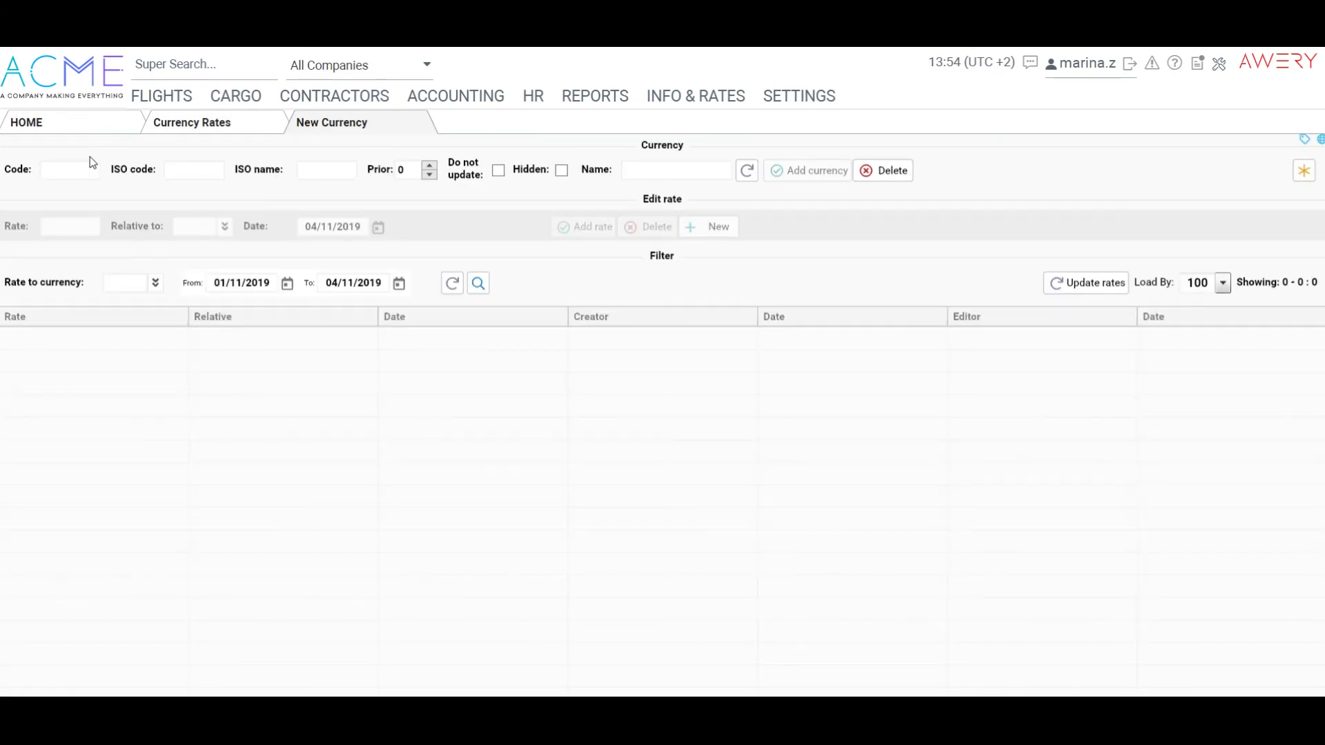
pyautogui.click(95, 167)
pyautogui.moveTo(423, 127)
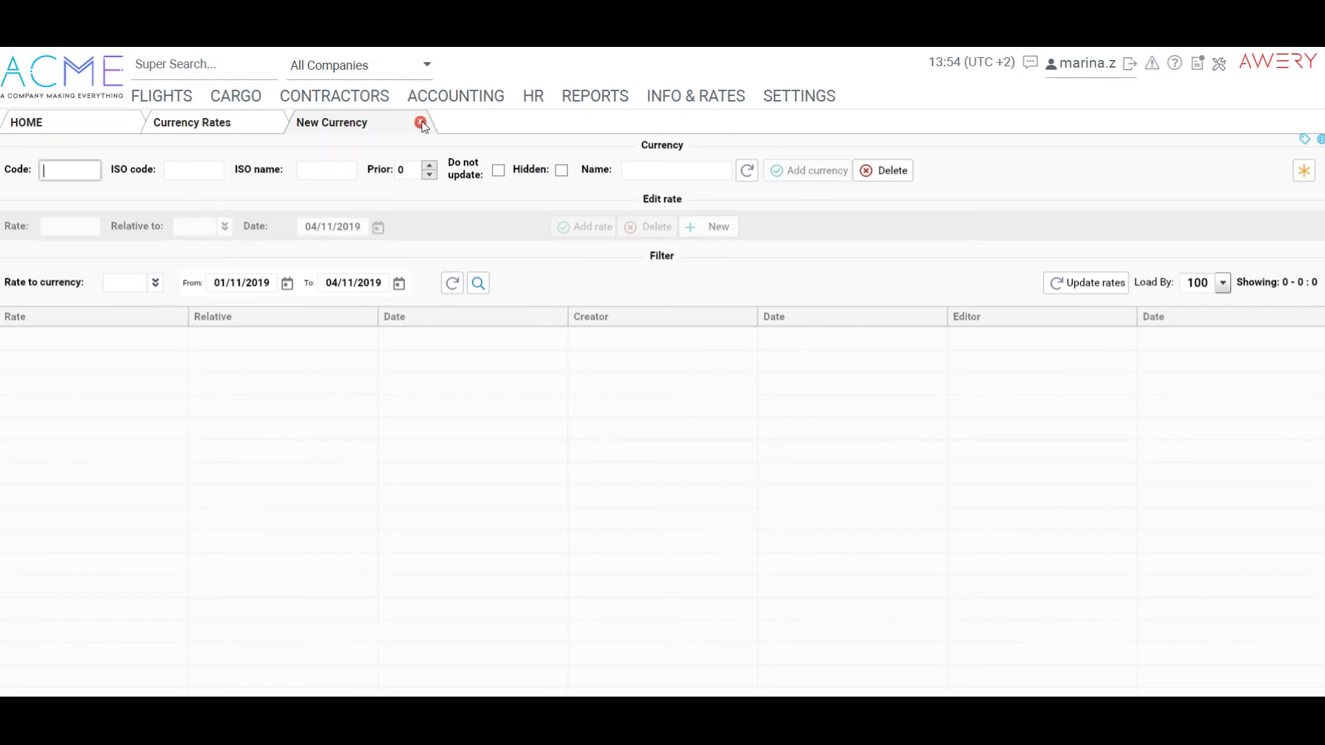